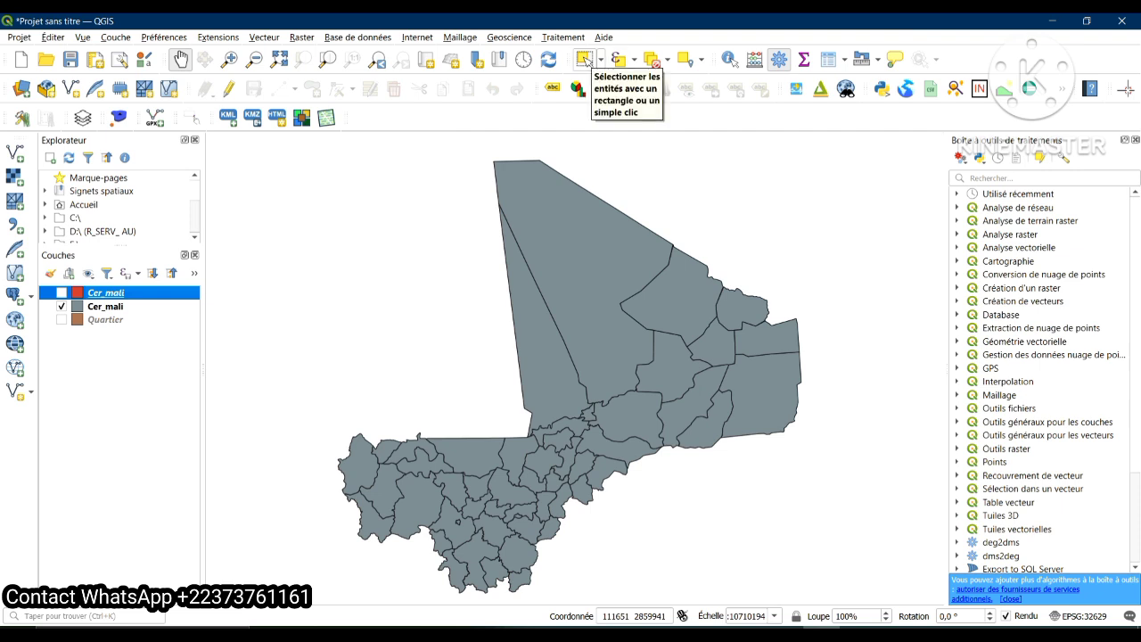
Open the attribute table of the red Cer_mali layer to review its cercle and region records, and close it
left_click(585, 59)
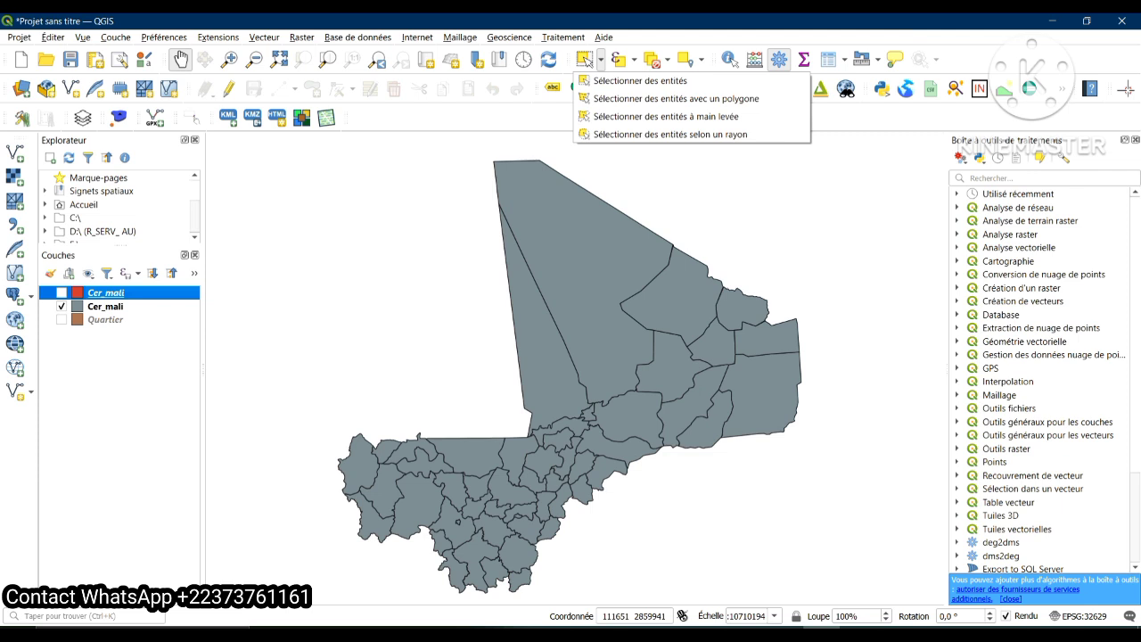
right_click(105, 293)
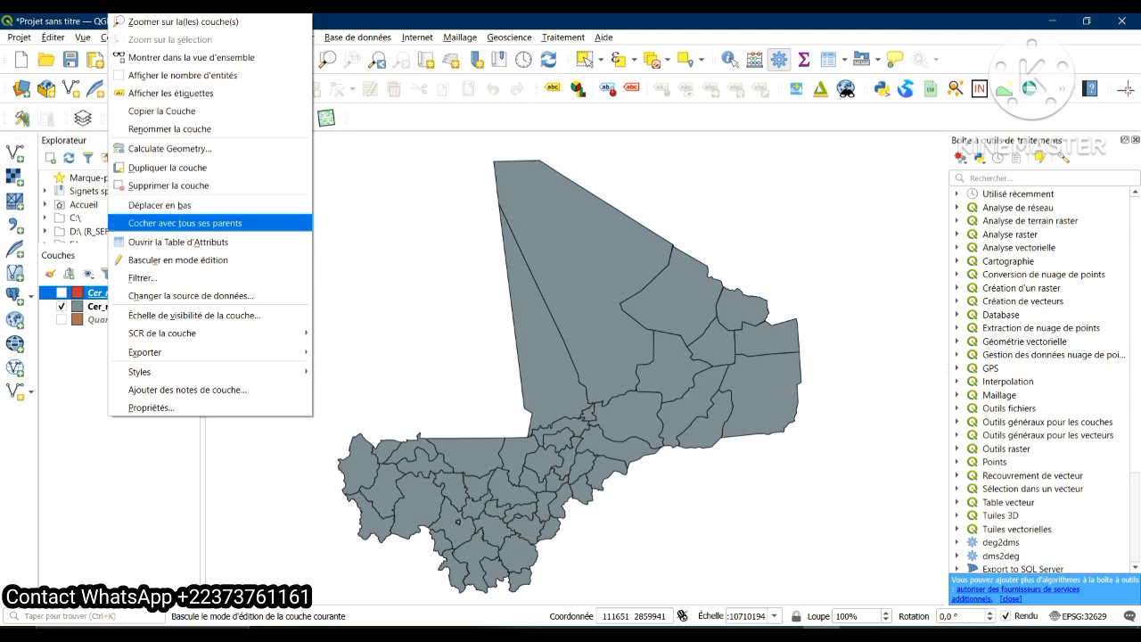
left_click(179, 242)
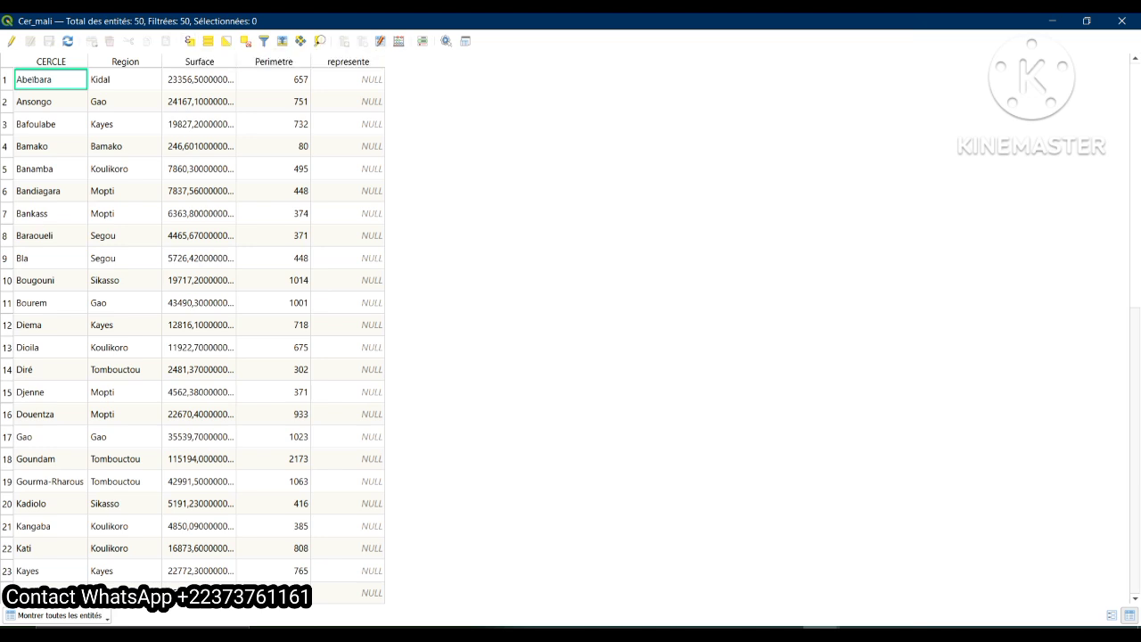
left_click(1122, 20)
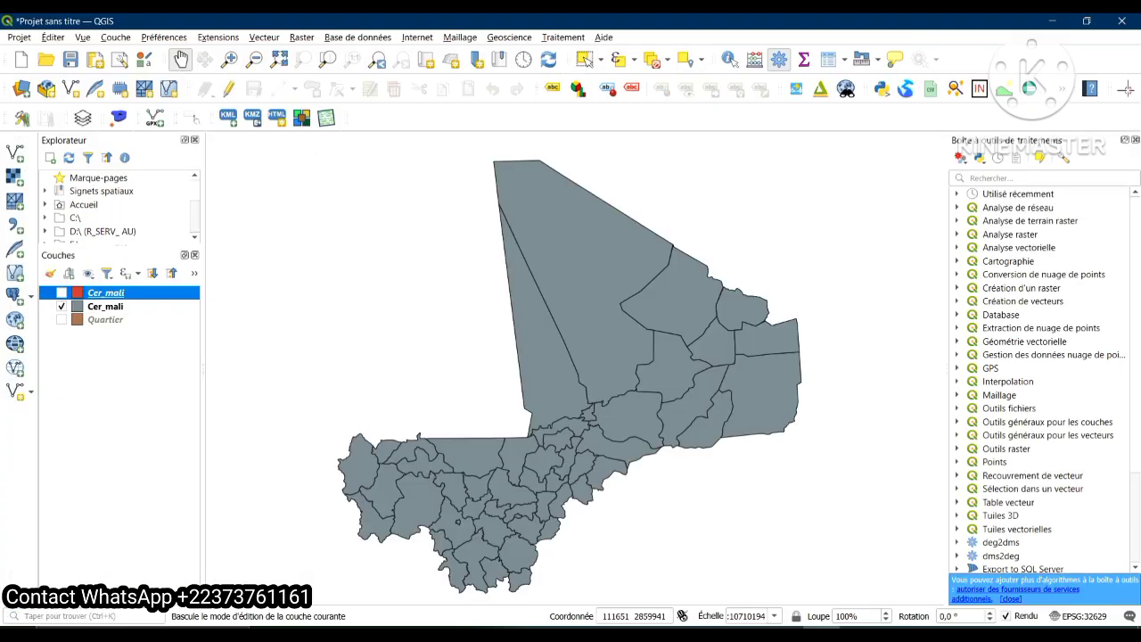
Select the large northern Tombouctou cercle with Select Features, and show the red Cer_mali layer in place of the grey one
left_click(52, 37)
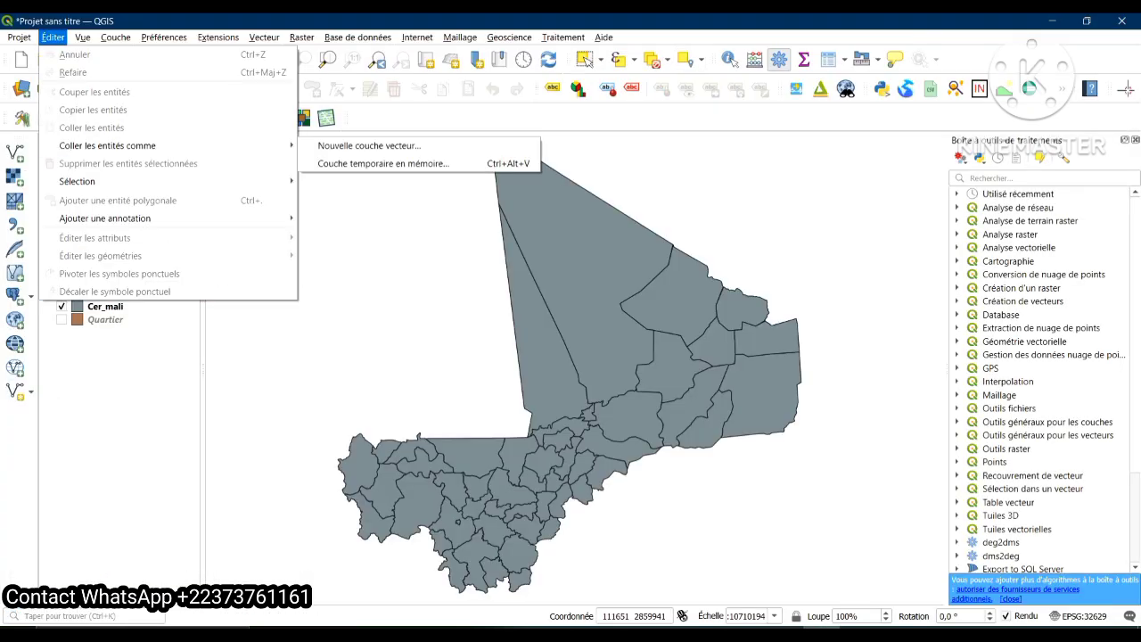
mouse_move(77, 181)
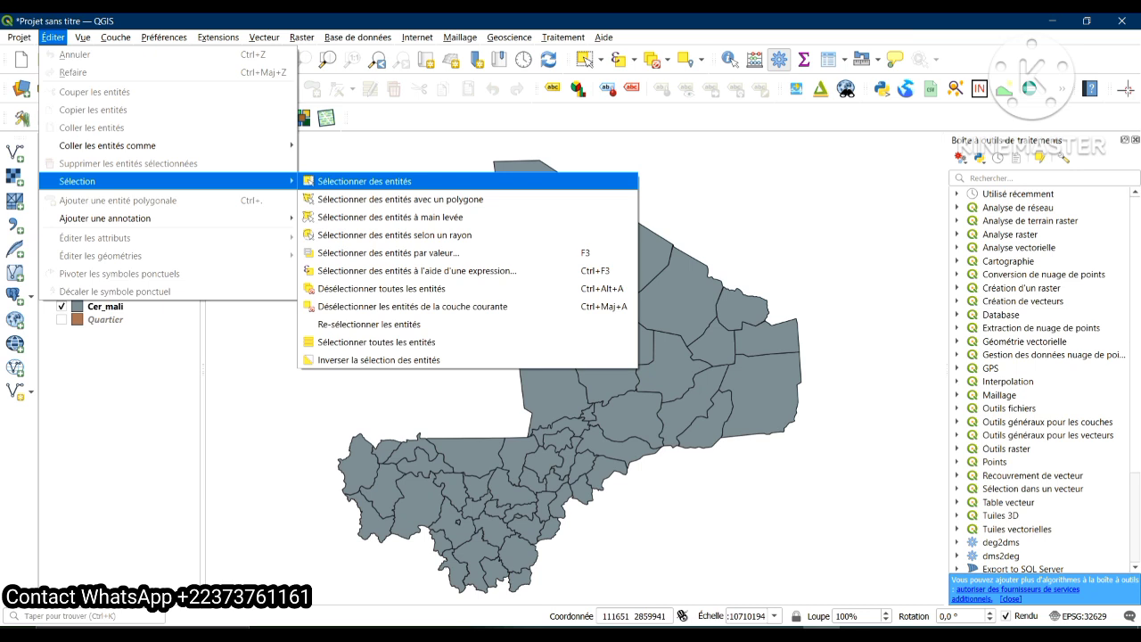
key("Return")
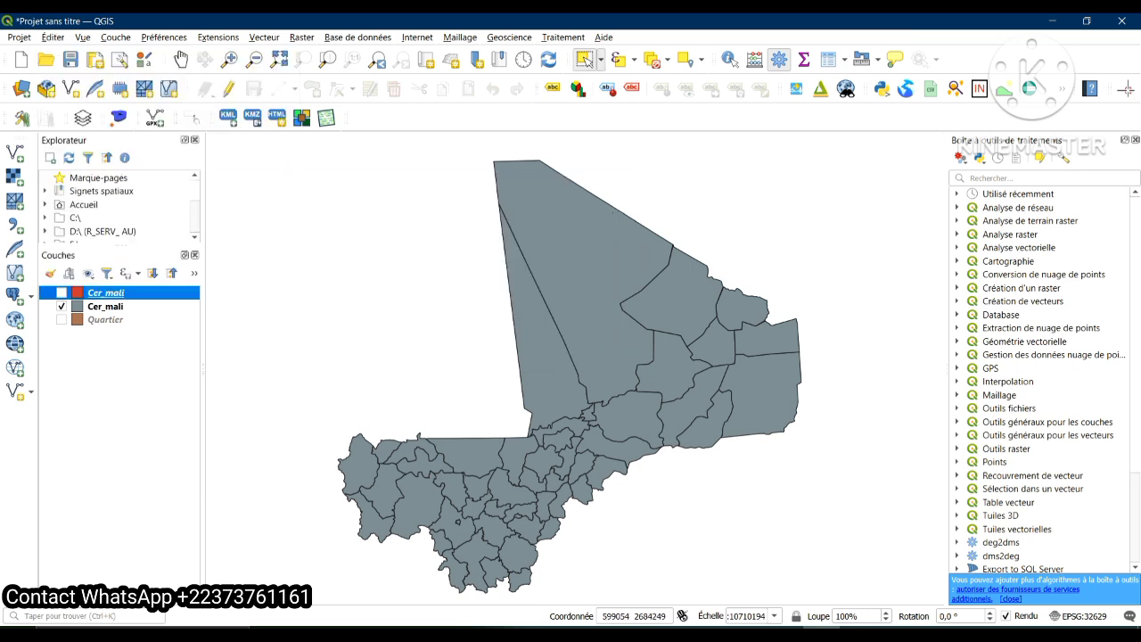
left_click(571, 232)
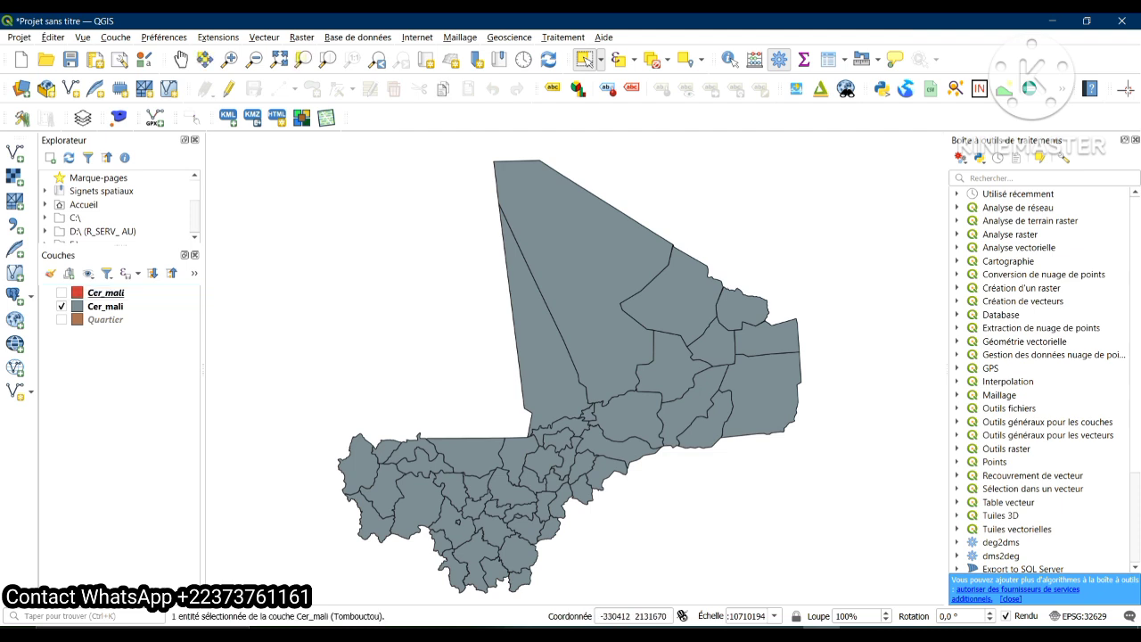
left_click(62, 292)
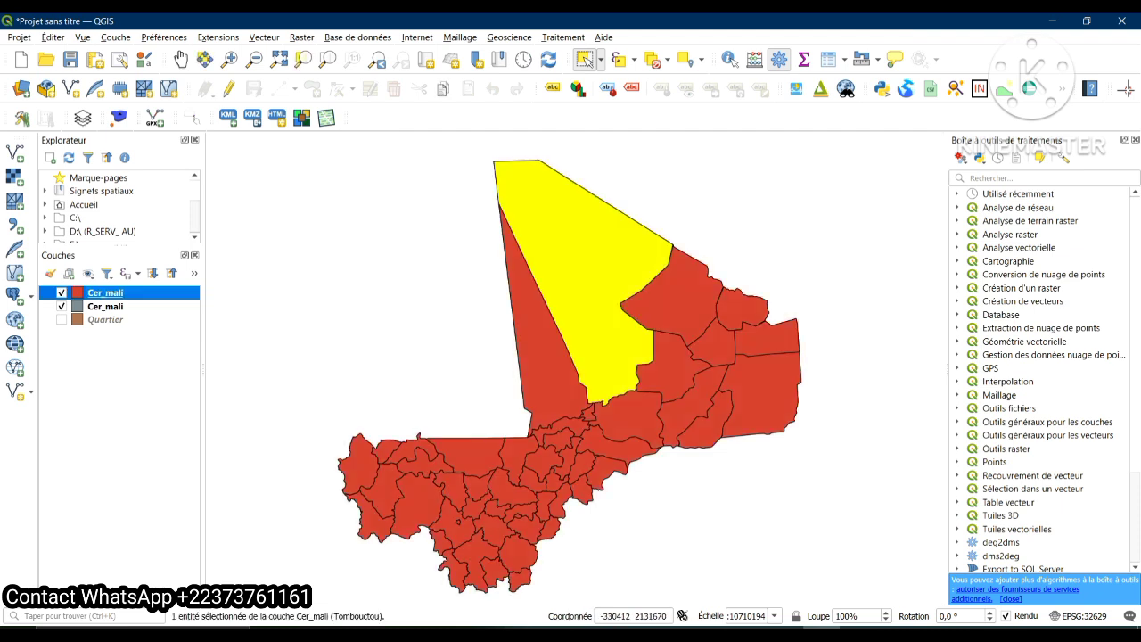
left_click(61, 306)
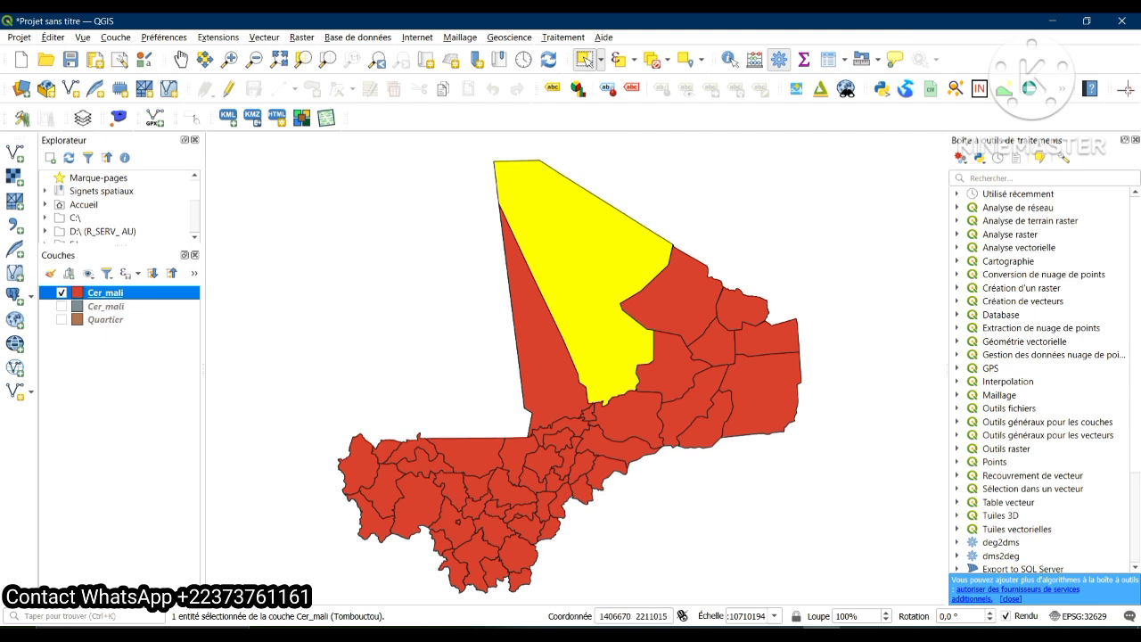
Select single northern cercles one at a time on the map, including Goundam on the western edge and Tombouctou
left_click(672, 308)
left_click(605, 285)
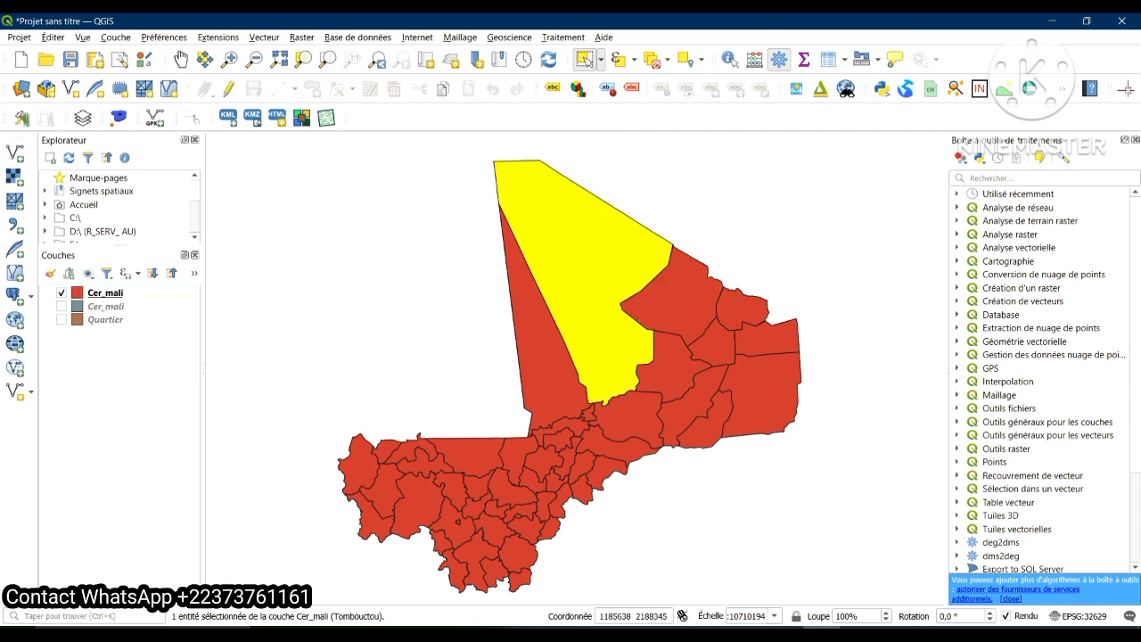
left_click(551, 374)
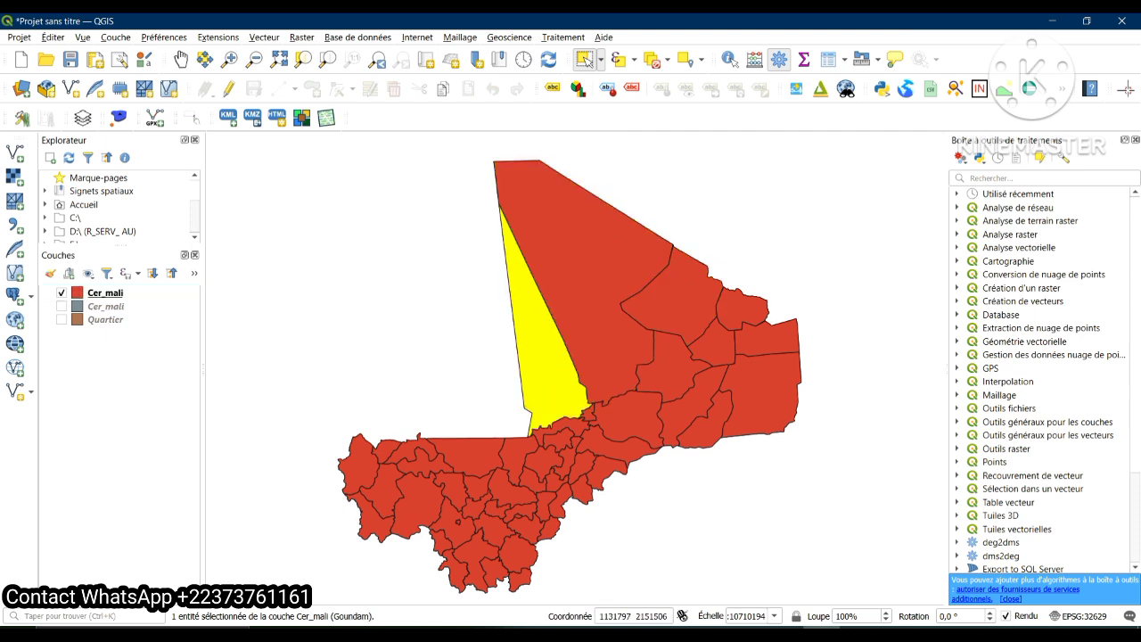
left_click(595, 322)
Select the Tessalit cercle and add Tombouctou, Goundam and the neighbouring eastern and central cercles to the same selection
left_click(686, 312)
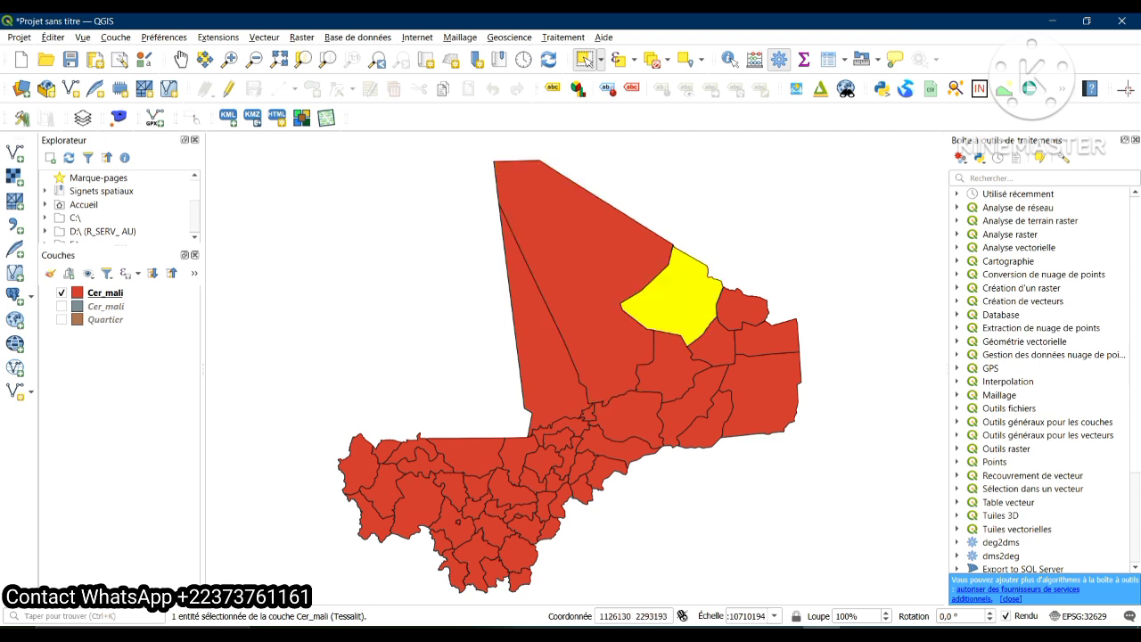
left_click(593, 286, "ctrl")
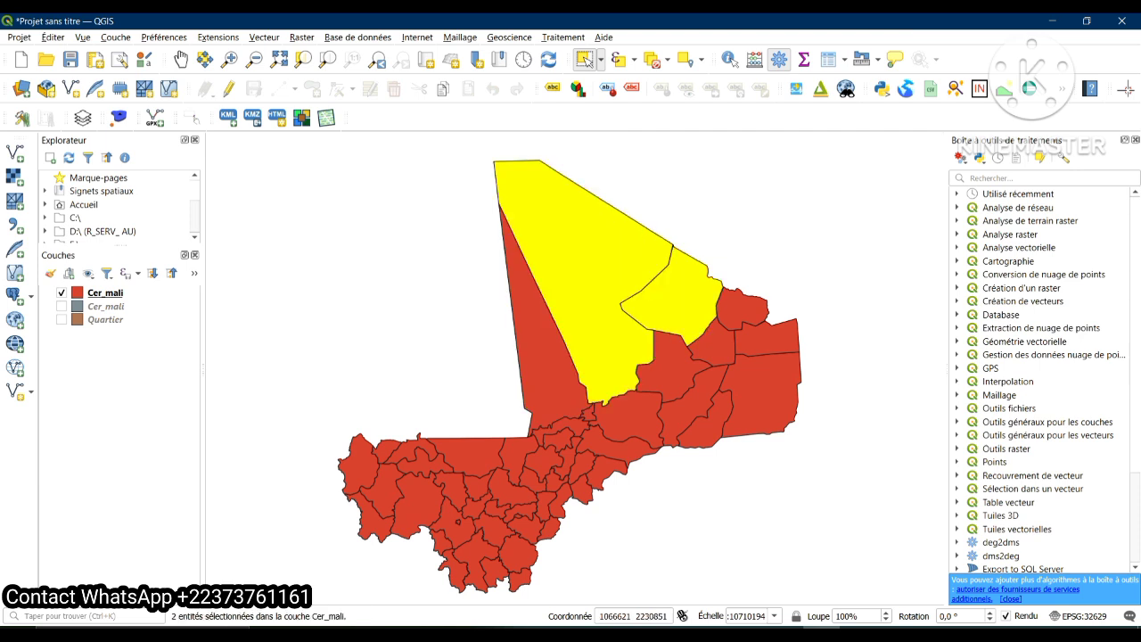
left_click(550, 347, "ctrl")
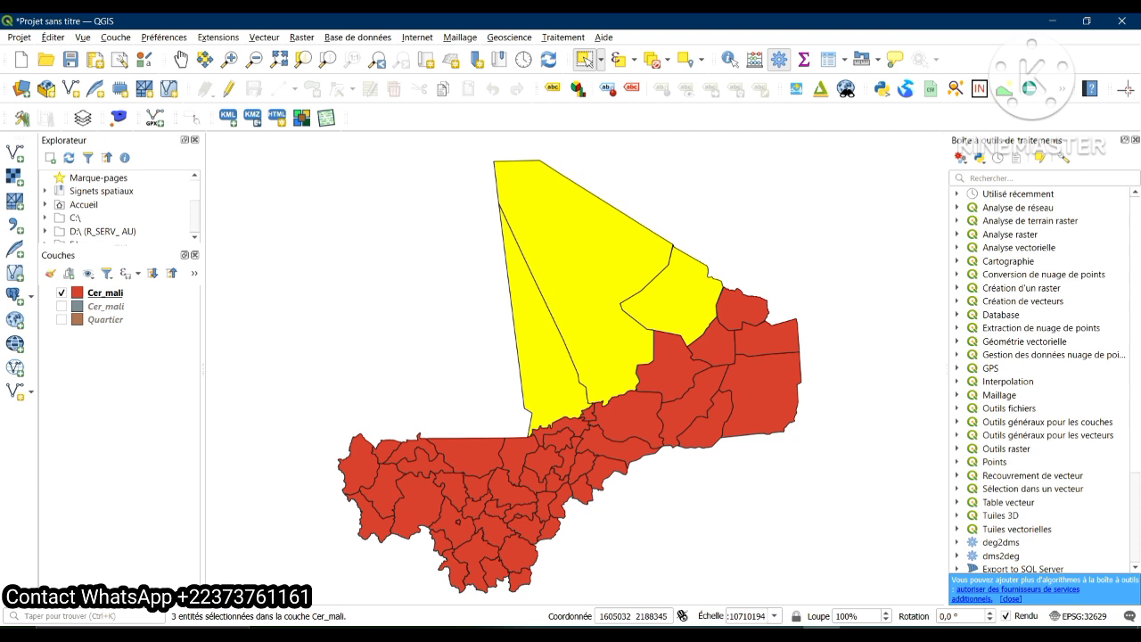
left_click(723, 312, "ctrl")
left_click(765, 340, "ctrl")
left_click(764, 385, "ctrl")
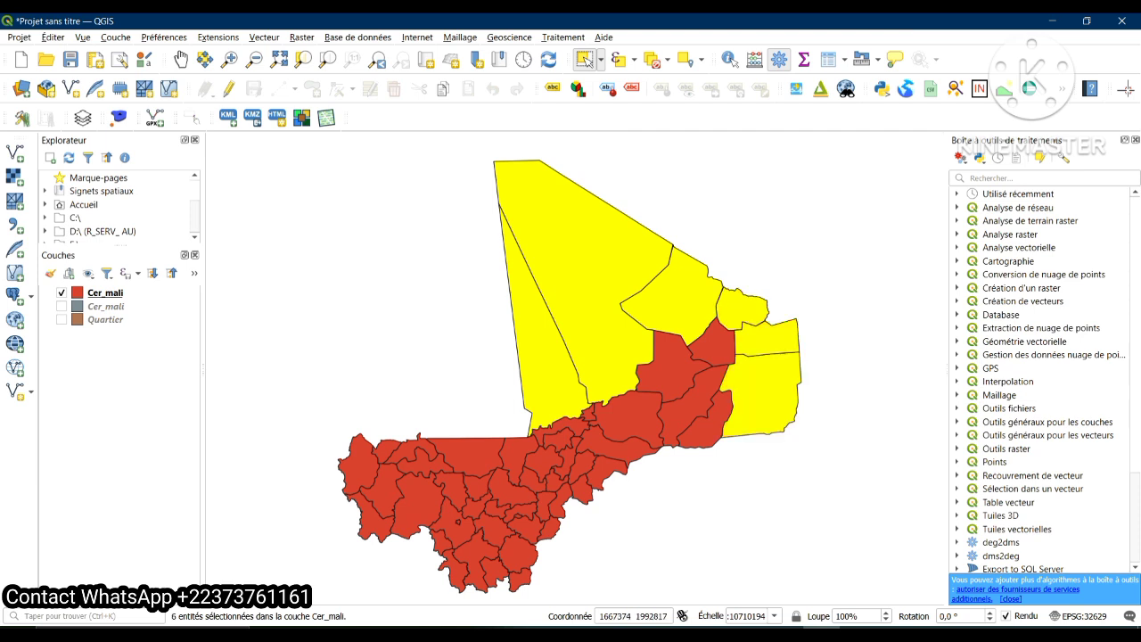
left_click(714, 346, "ctrl")
left_click(694, 400, "ctrl")
left_click(672, 368, "ctrl")
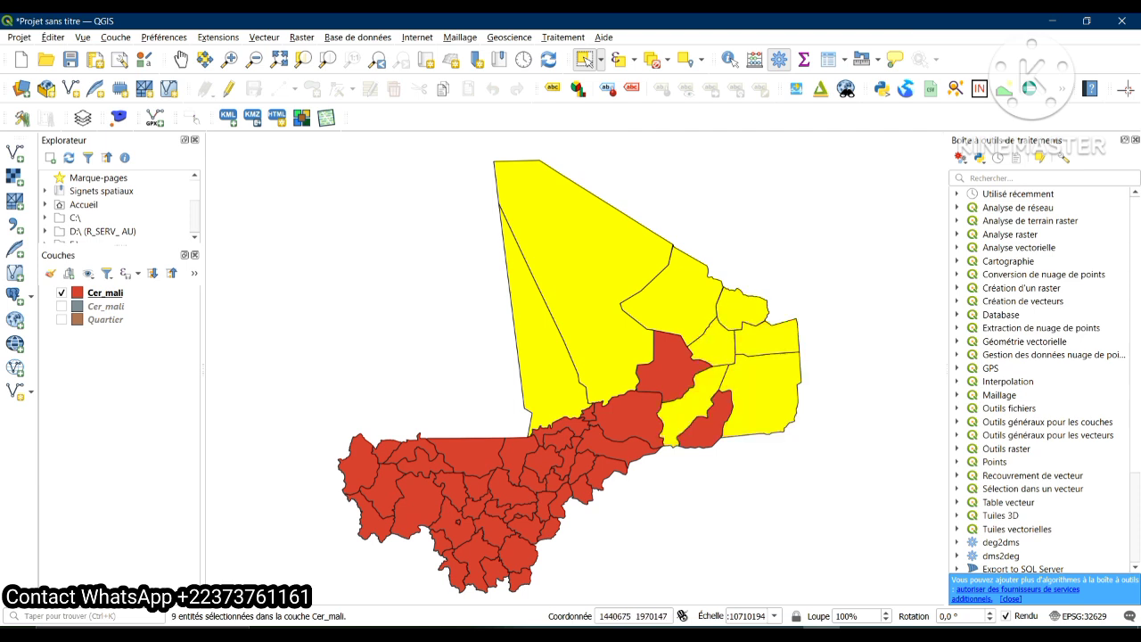
left_click(709, 426, "ctrl")
left_click(636, 424, "ctrl")
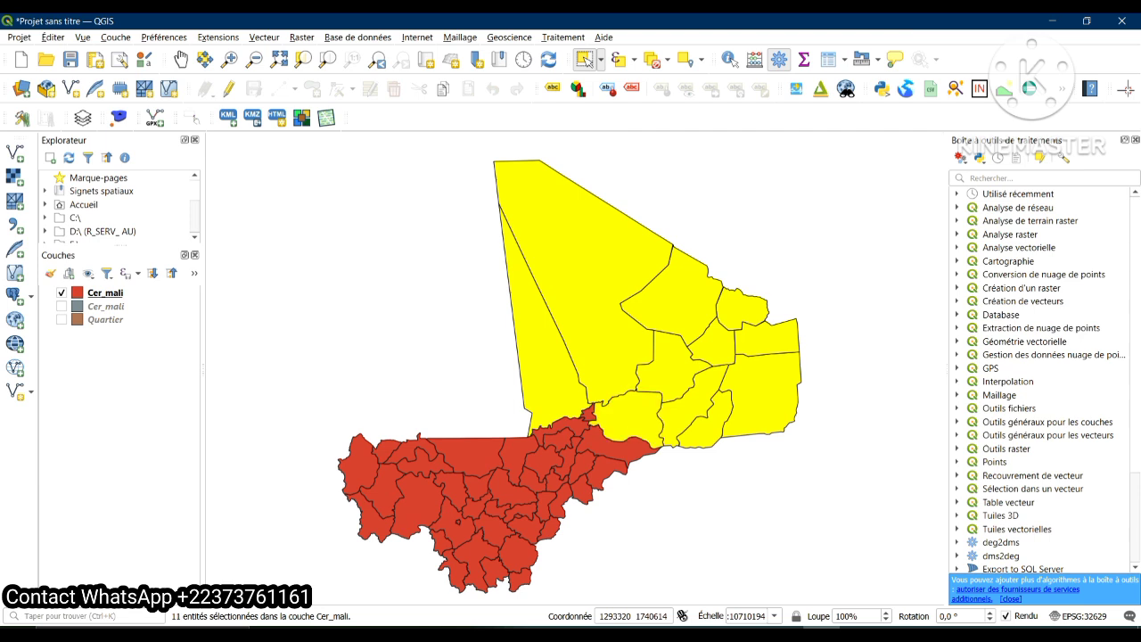
left_click(626, 448, "ctrl")
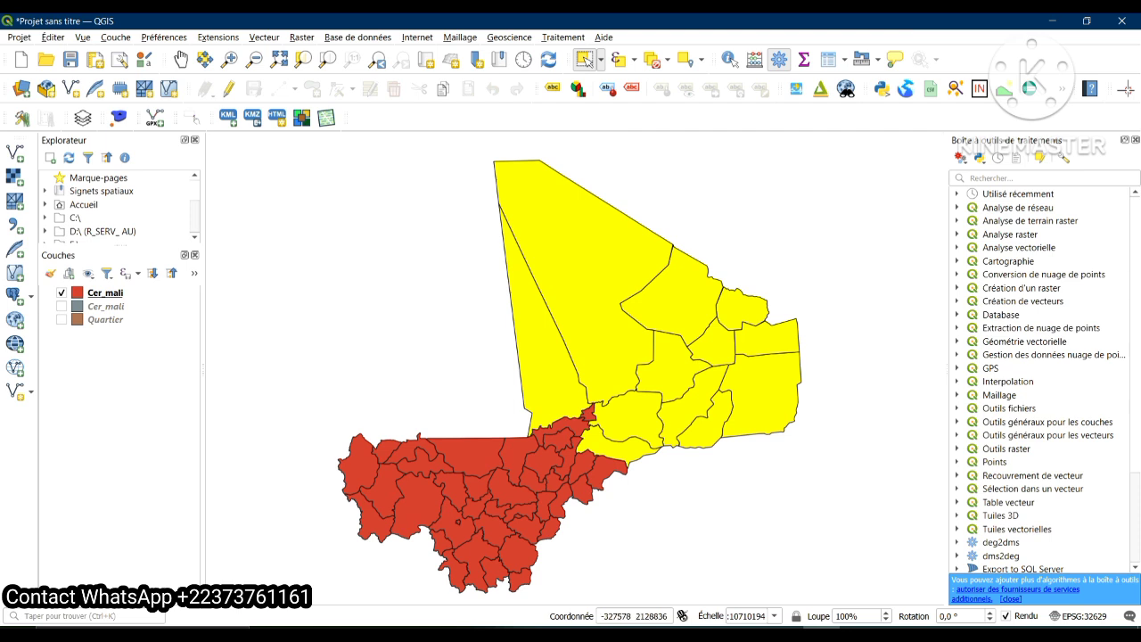
Deselect all the features chosen on the red Cer_mali layer
right_click(109, 292)
mouse_move(179, 334)
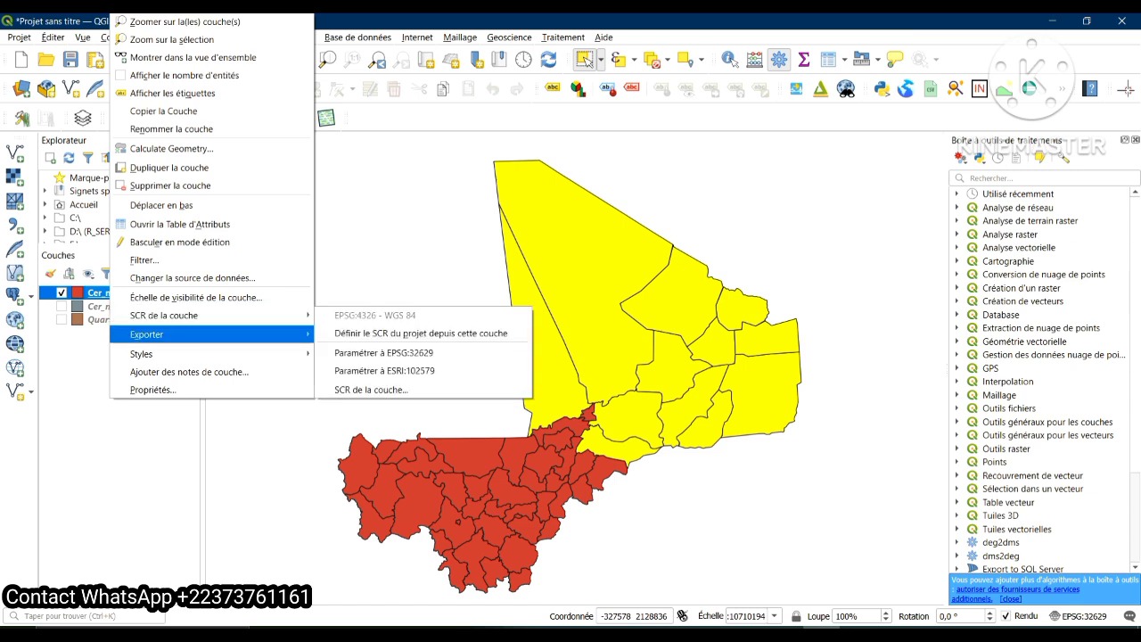
left_click(193, 278)
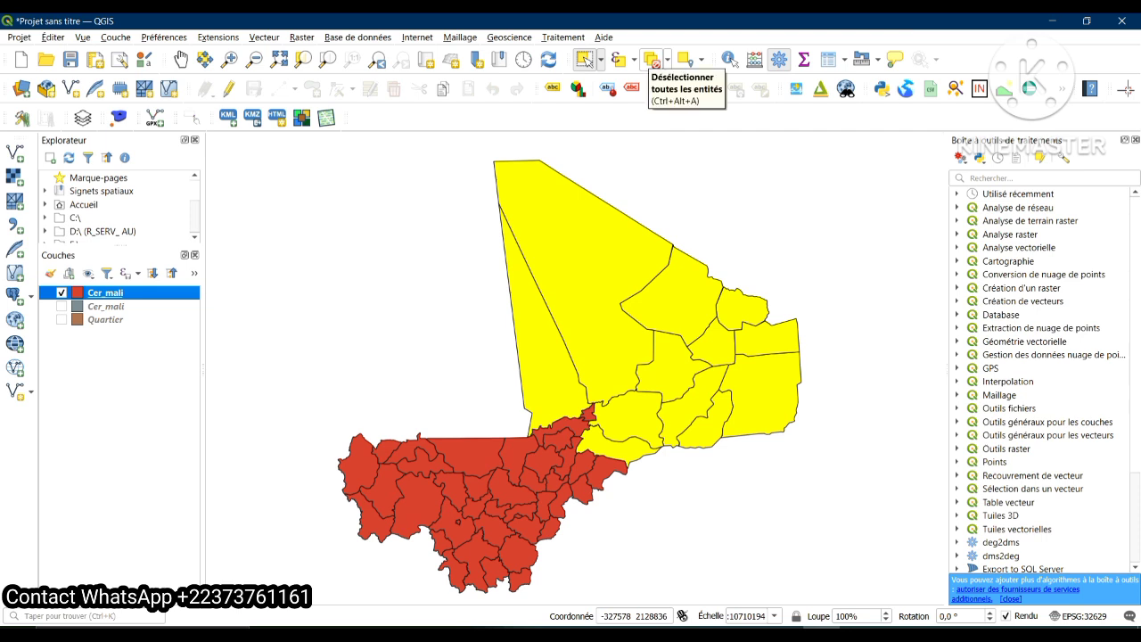
left_click(651, 62)
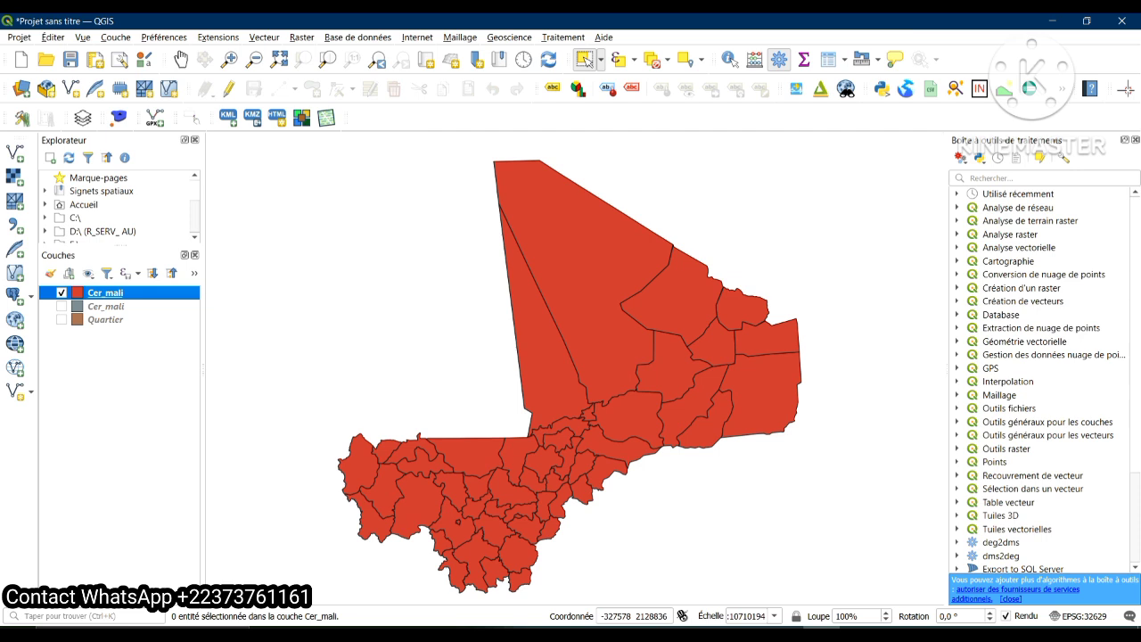
Select the northern and eastern cercles with Select Features by Polygon, drawing the polygon from central Tombouctou across the eastern cercles
left_click(53, 37)
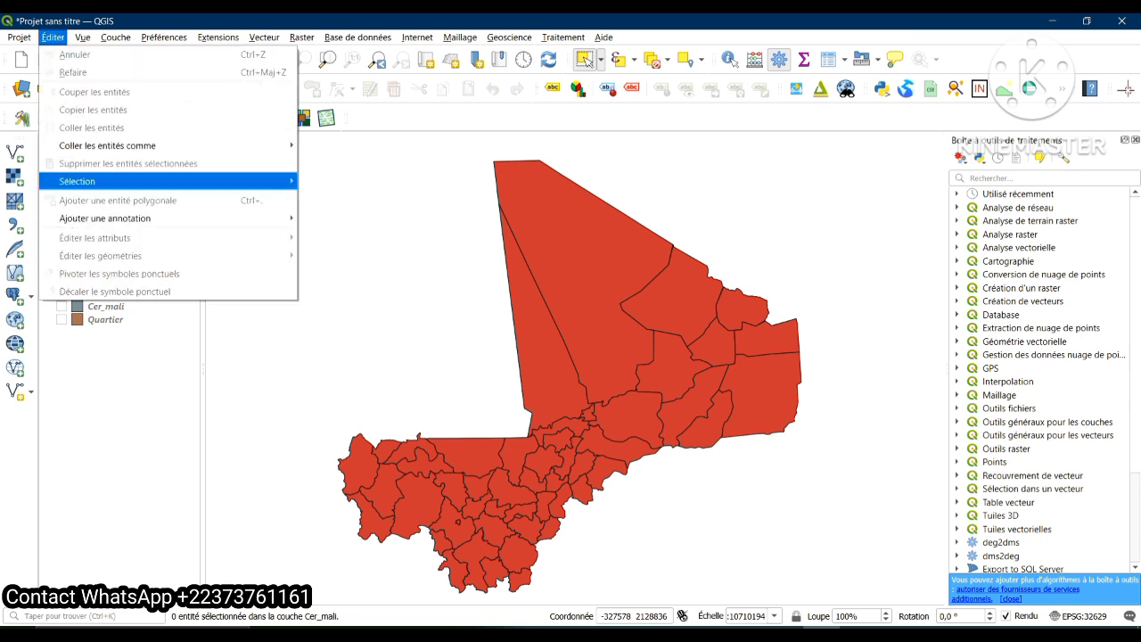
mouse_move(80, 181)
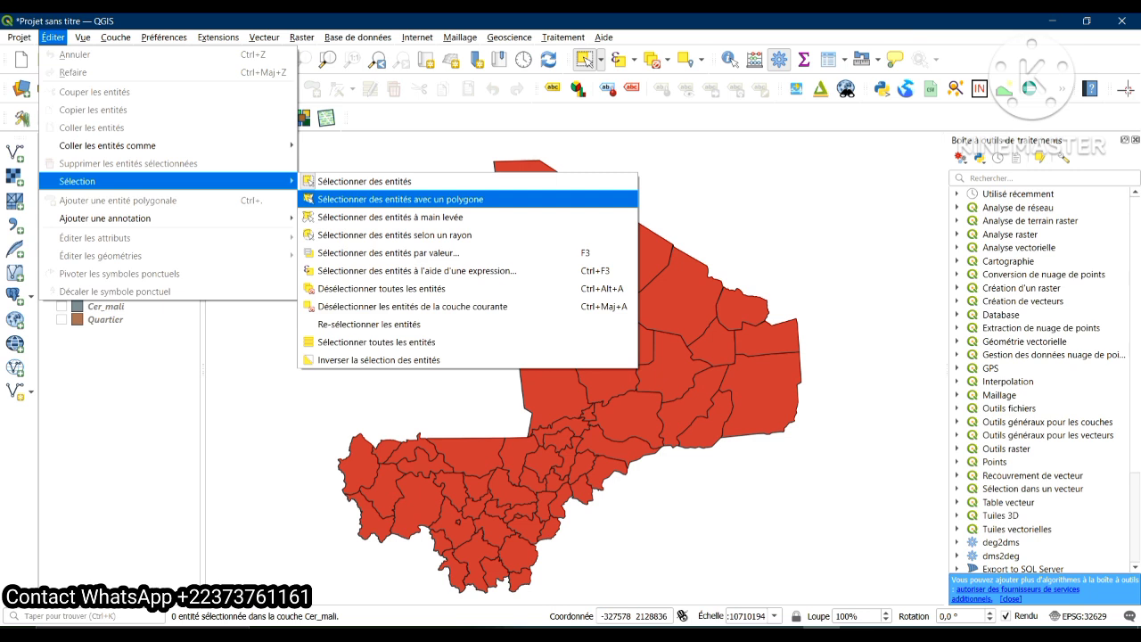
left_click(400, 199)
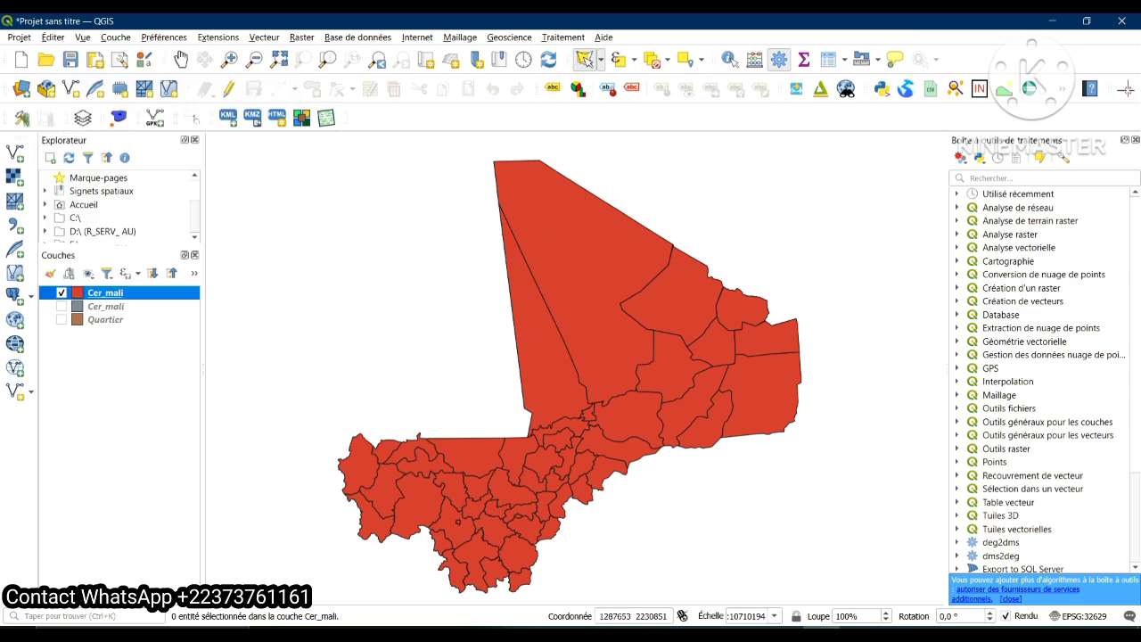
left_click(591, 256)
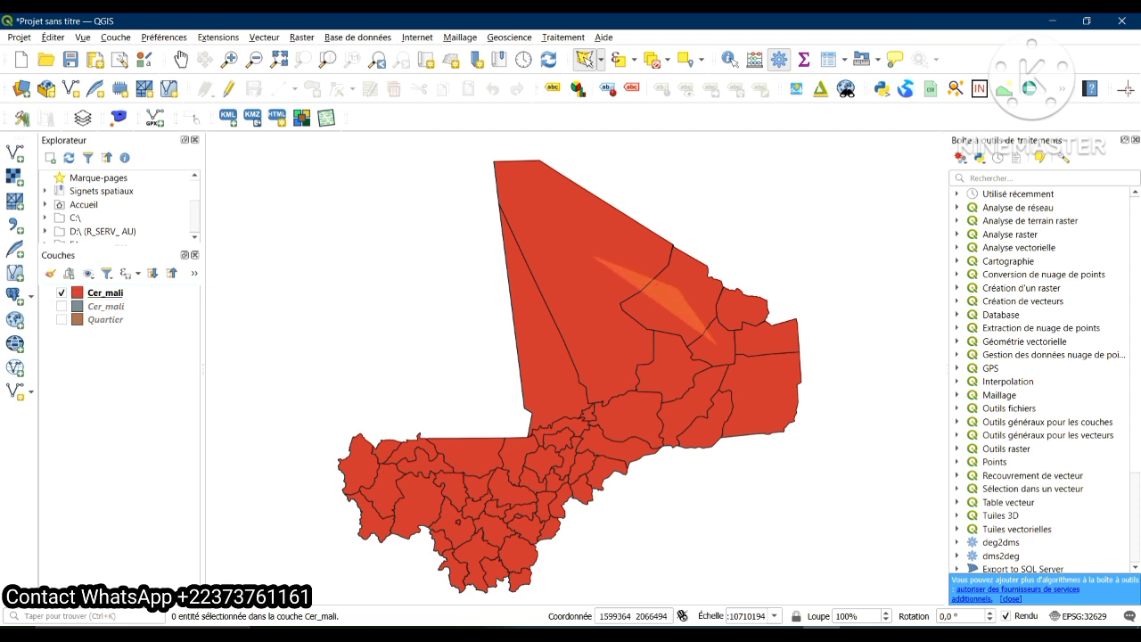
left_click(746, 385)
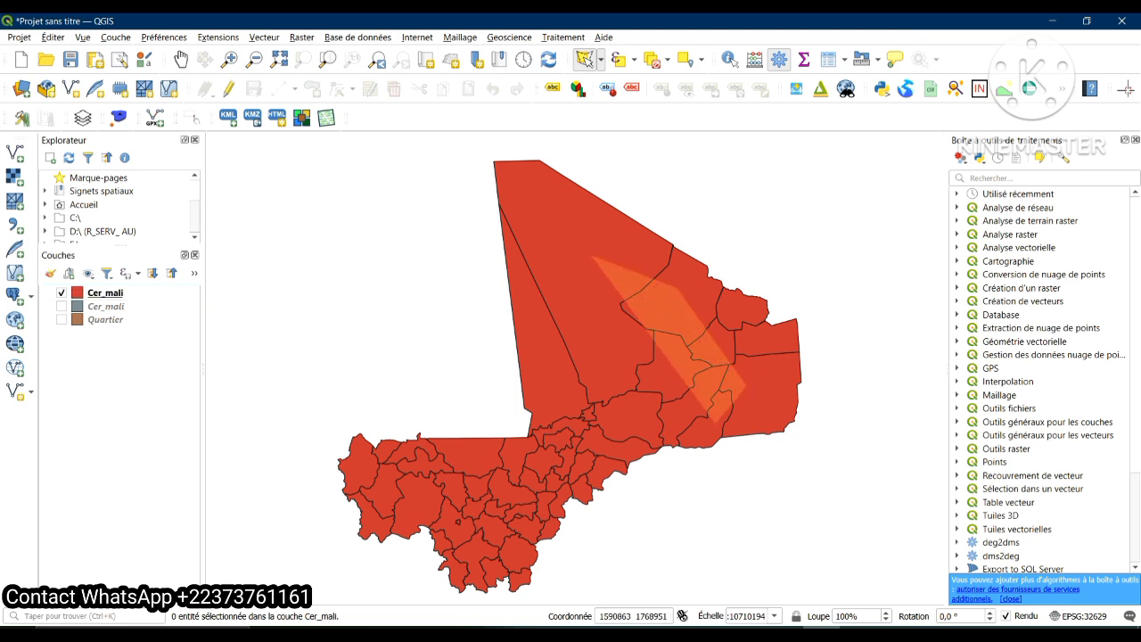
left_click(716, 421)
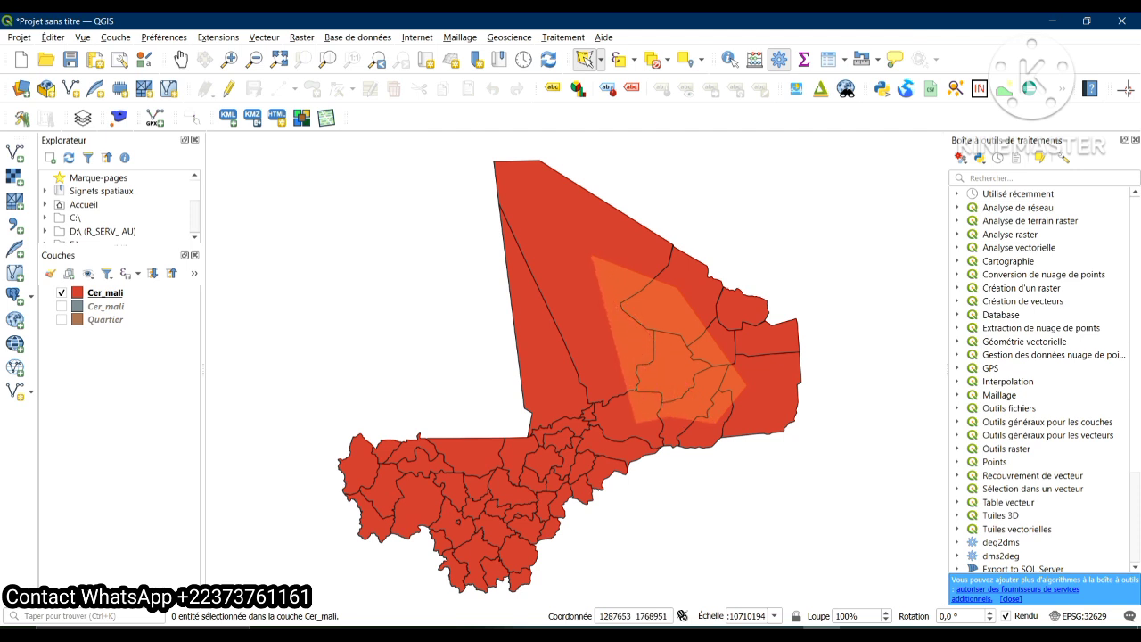
left_click(629, 422)
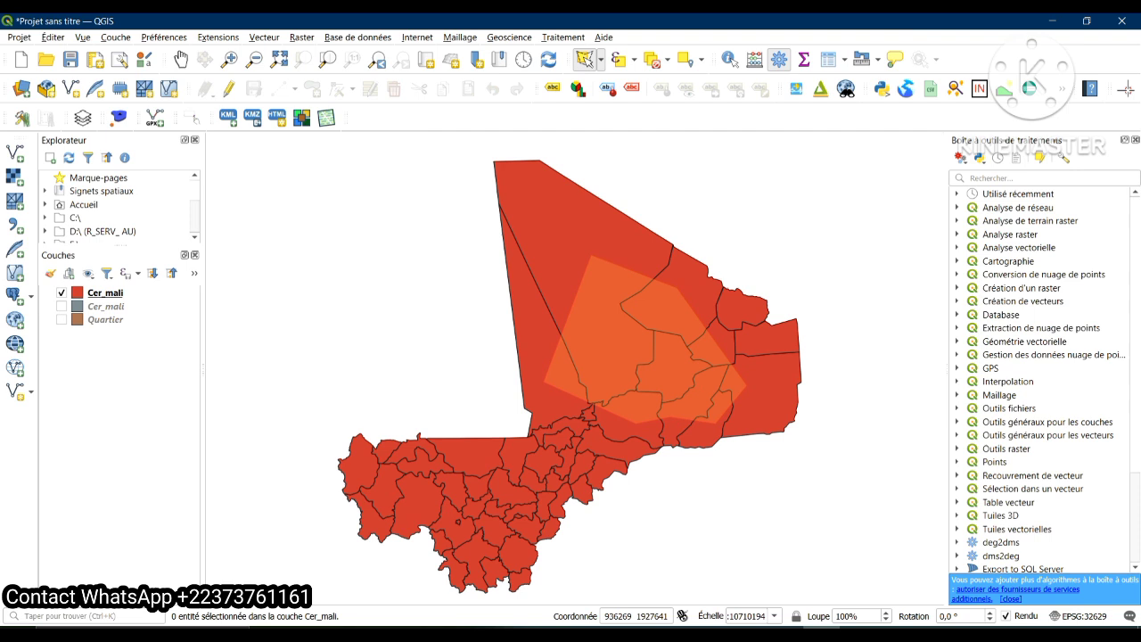
right_click(588, 255)
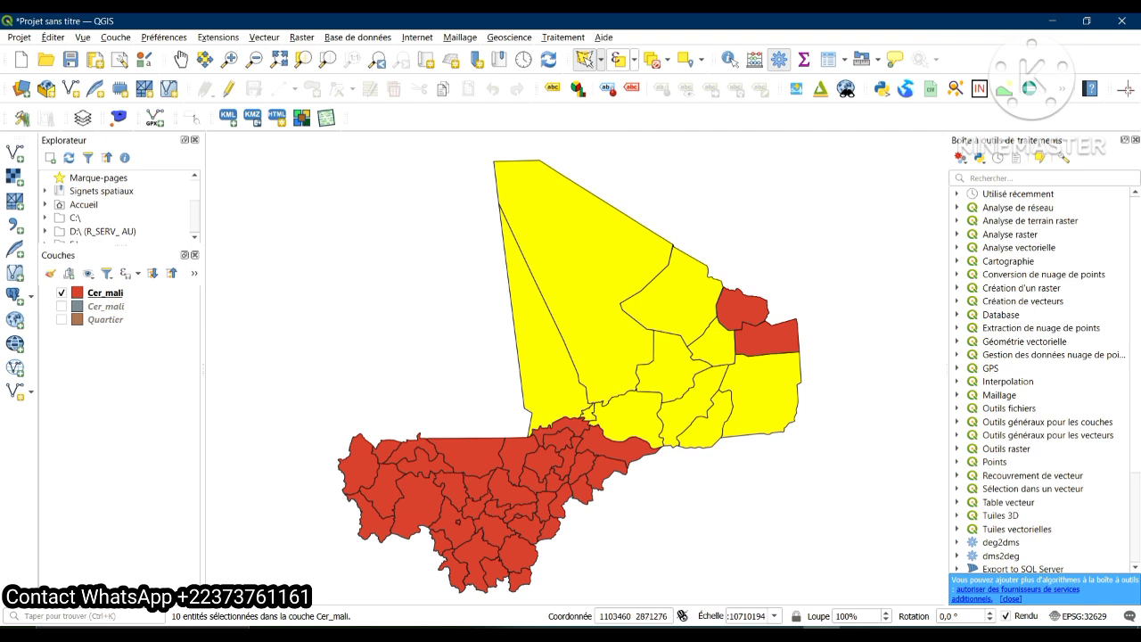
Clear the selection and draw a selection polygon from Goundam across the eastern cercles and back through the central cercles around the river bend
left_click(655, 60)
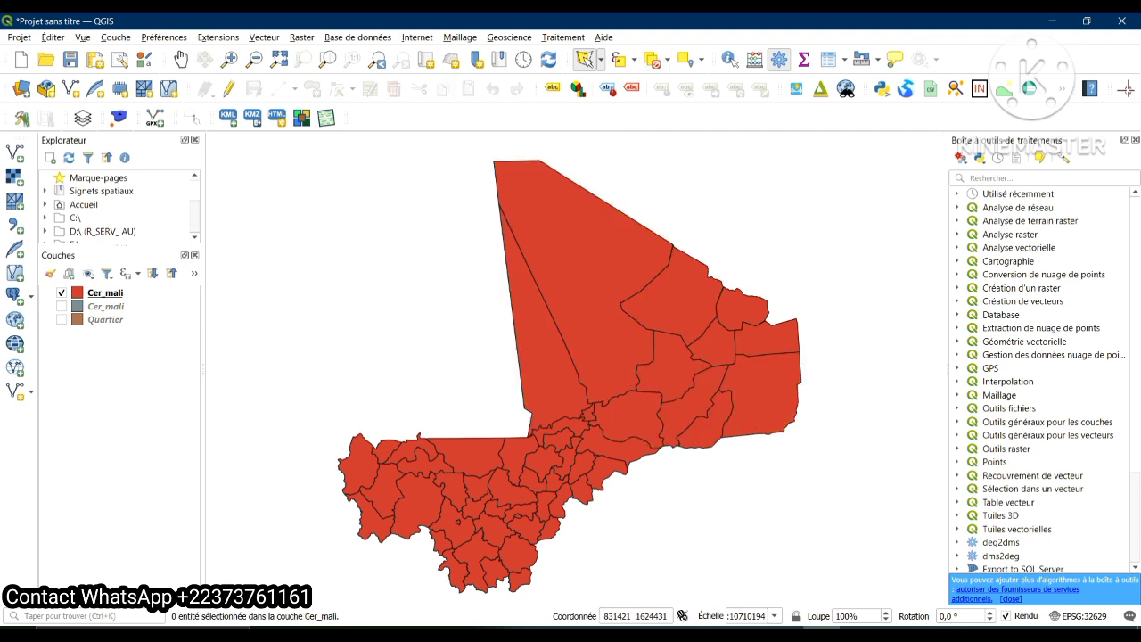
scroll(624, 357, "up", 2)
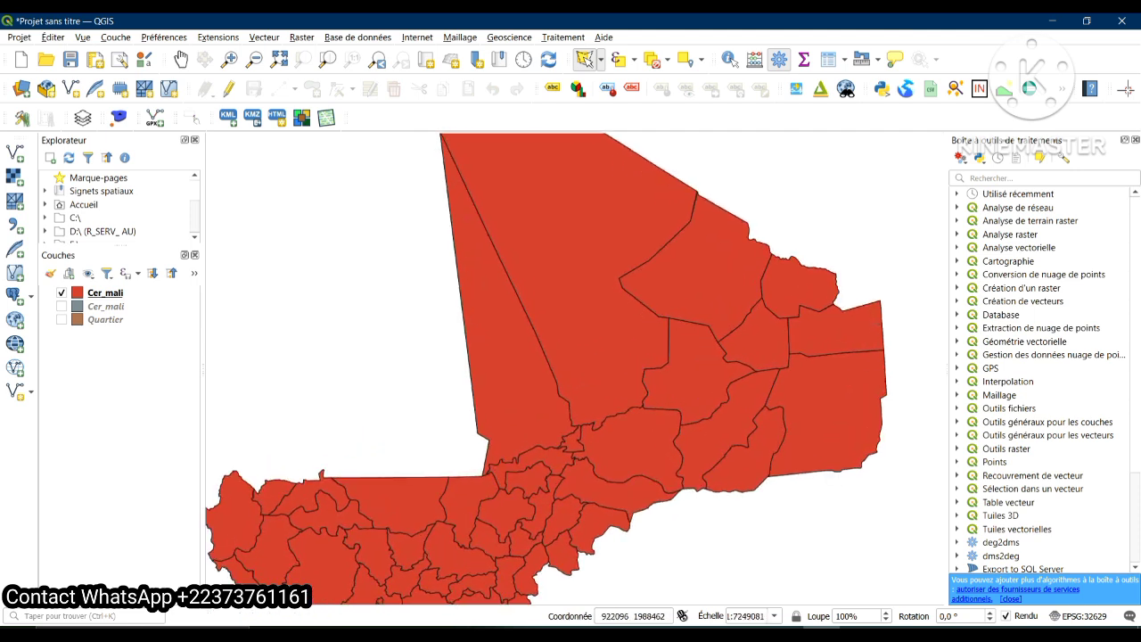
left_click(557, 273)
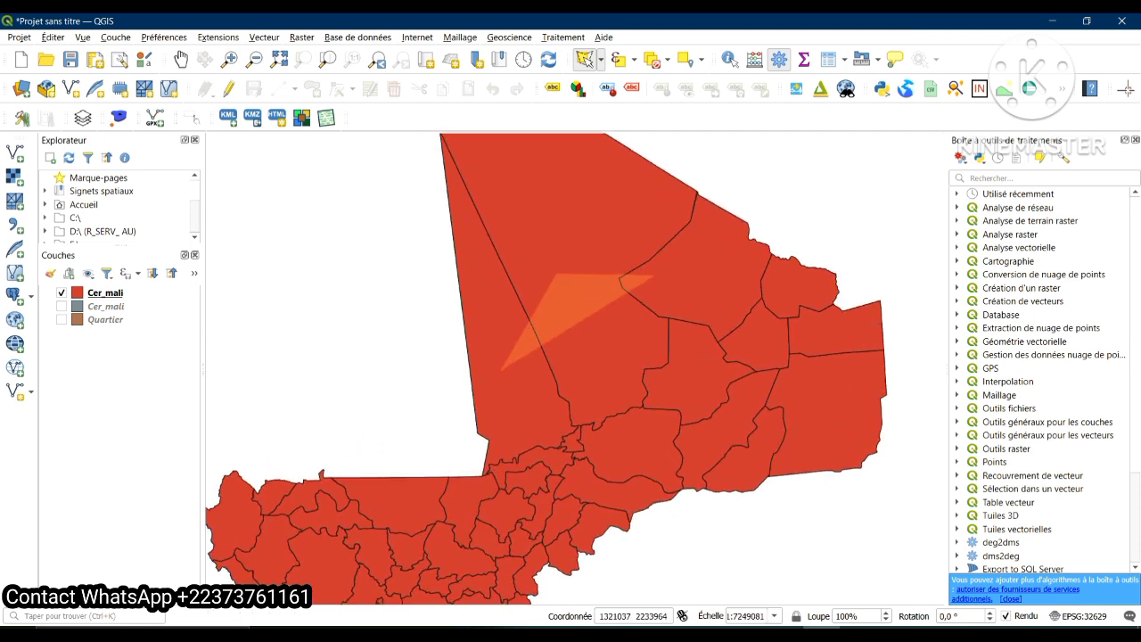
left_click(790, 275)
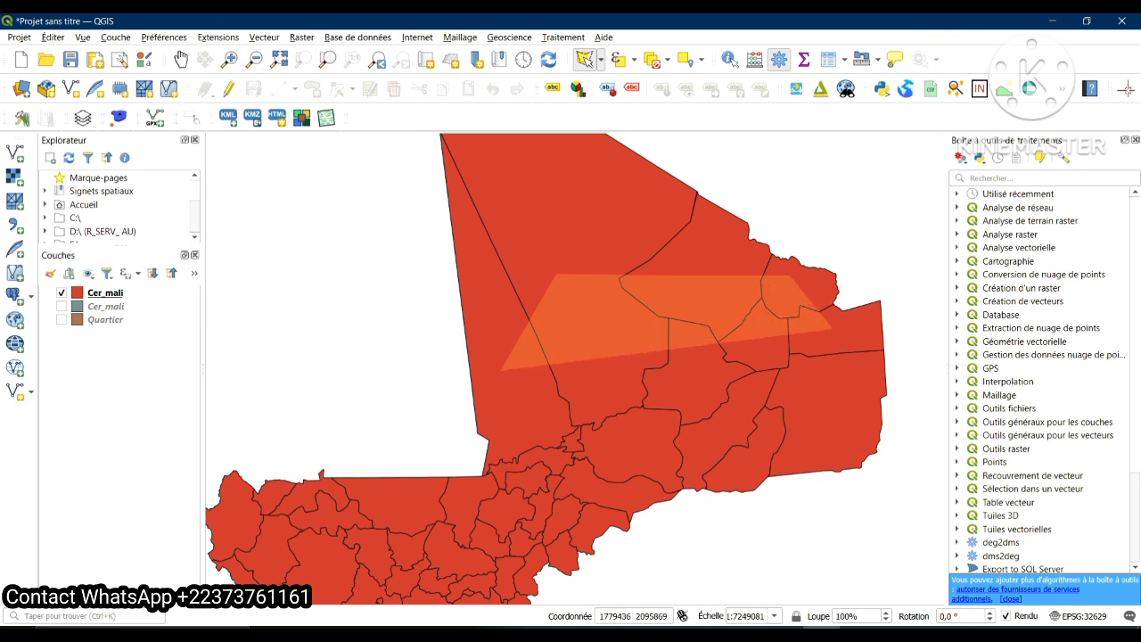
left_click(833, 328)
left_click(841, 411)
left_click(758, 470)
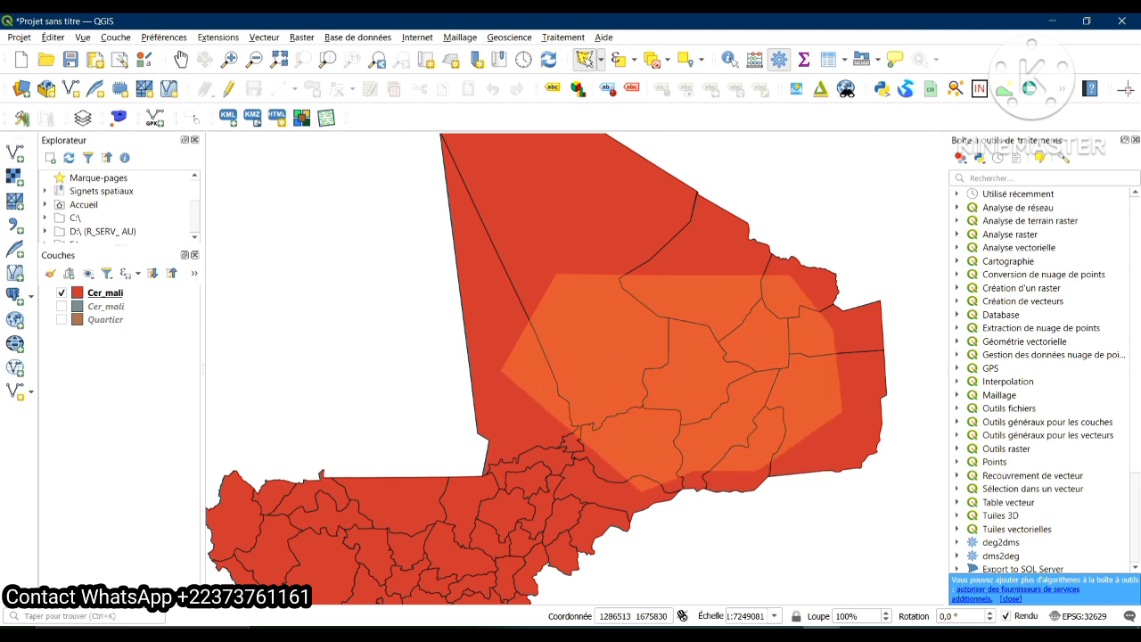
left_click(629, 495)
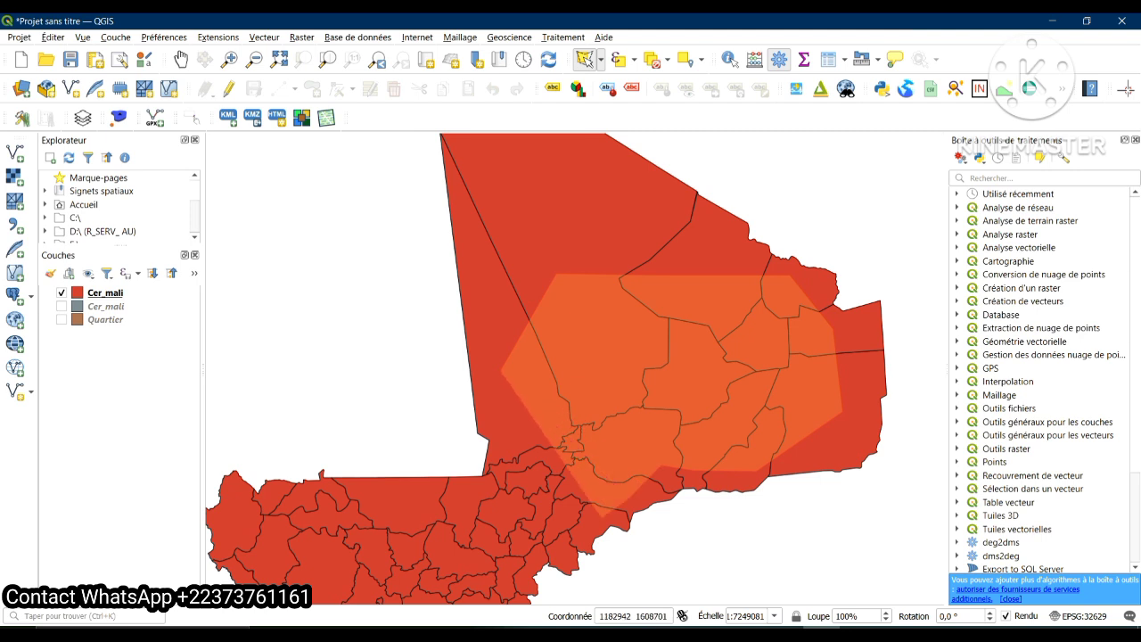
left_click(602, 517)
left_click(562, 517)
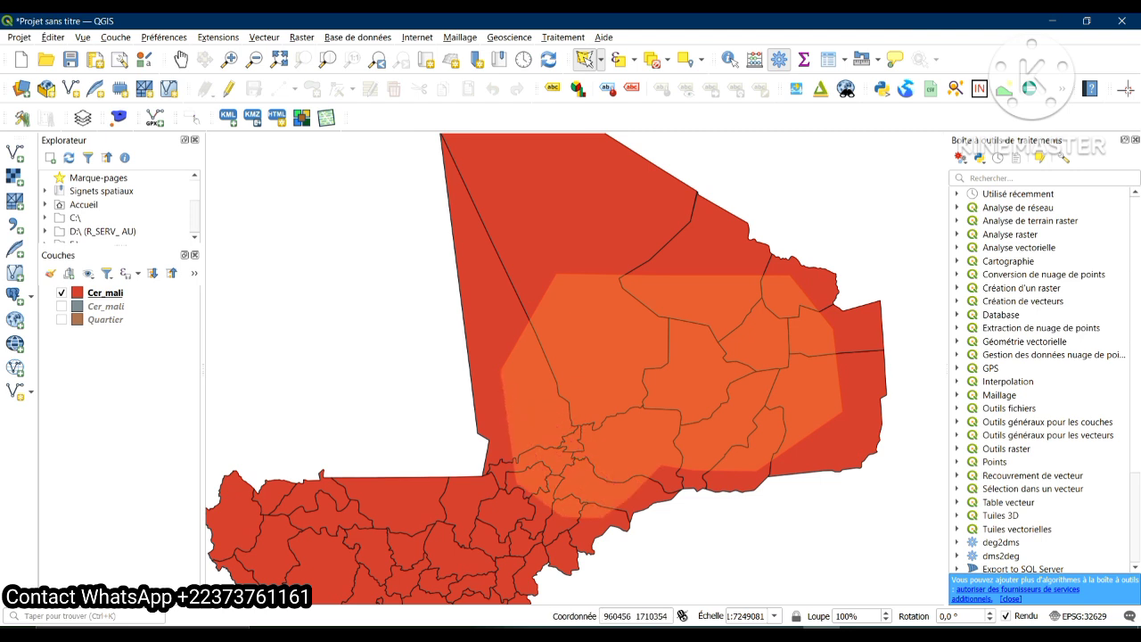
right_click(501, 410)
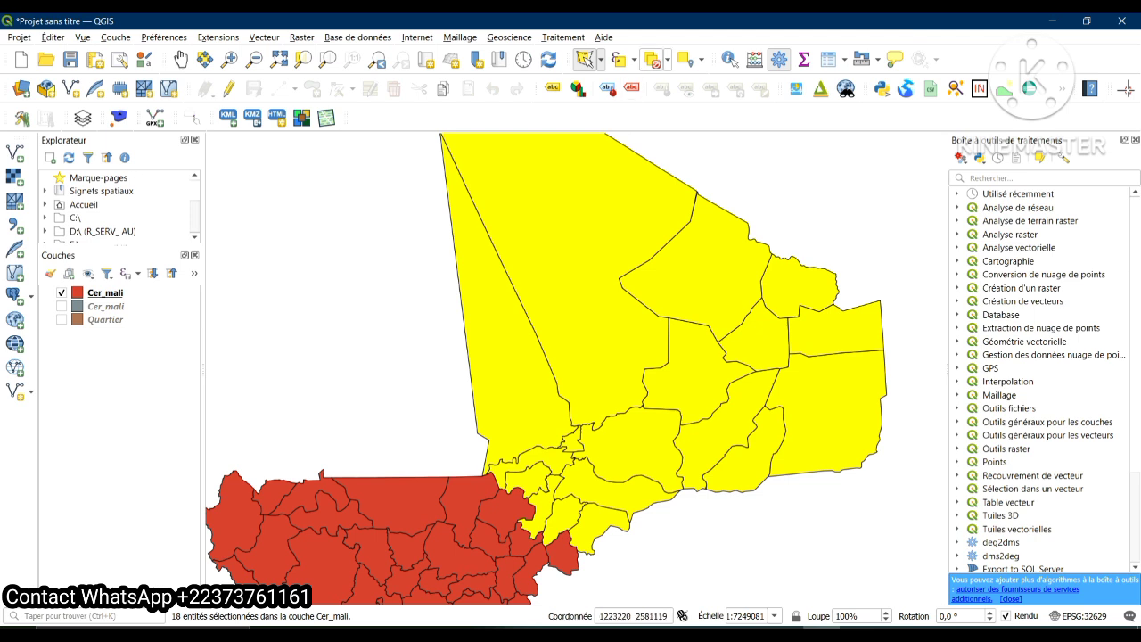
Clear the selection and use Select Features by Freehand to outline an area from Tombouctou down into the central-southern cercles
left_click(654, 59)
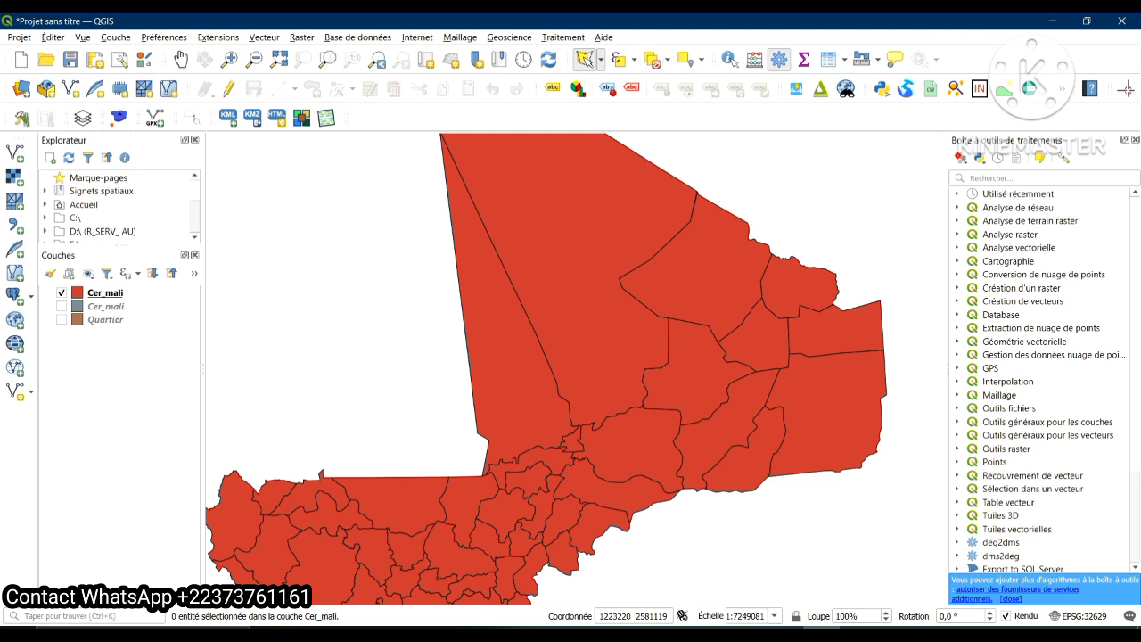
left_click(53, 37)
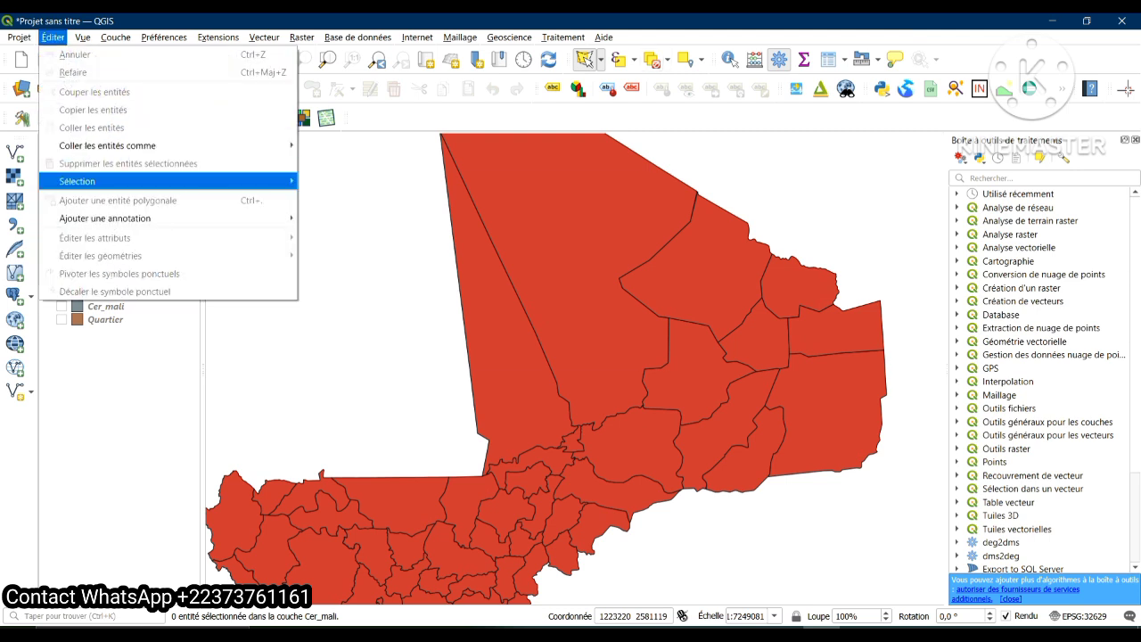
mouse_move(133, 181)
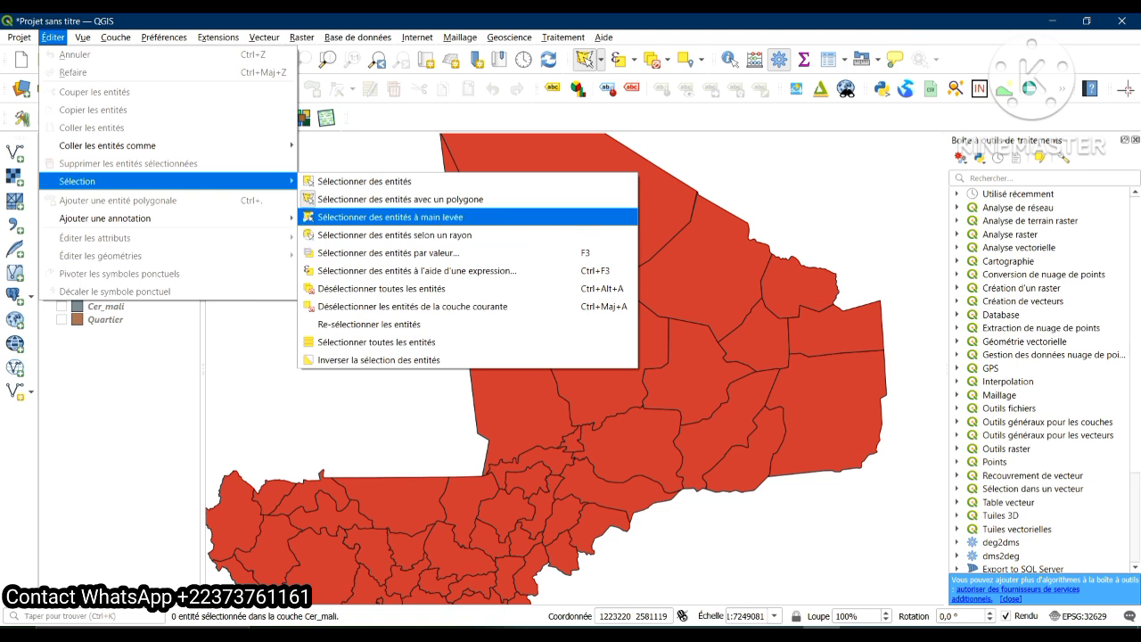
left_click(390, 218)
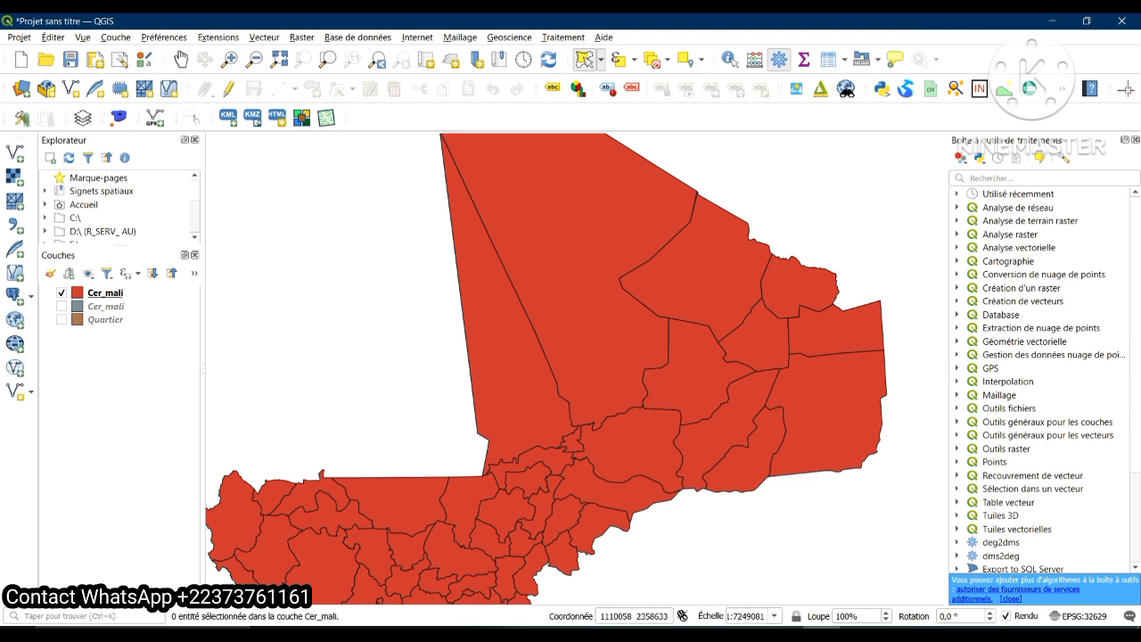
left_click(574, 227)
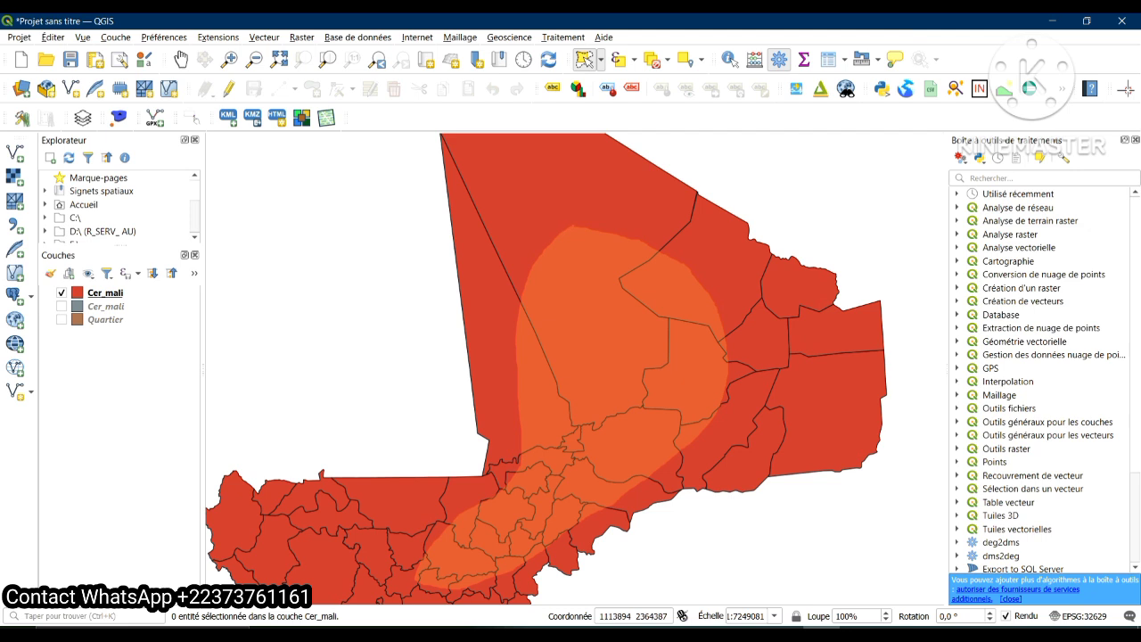
right_click(576, 228)
left_click(634, 255)
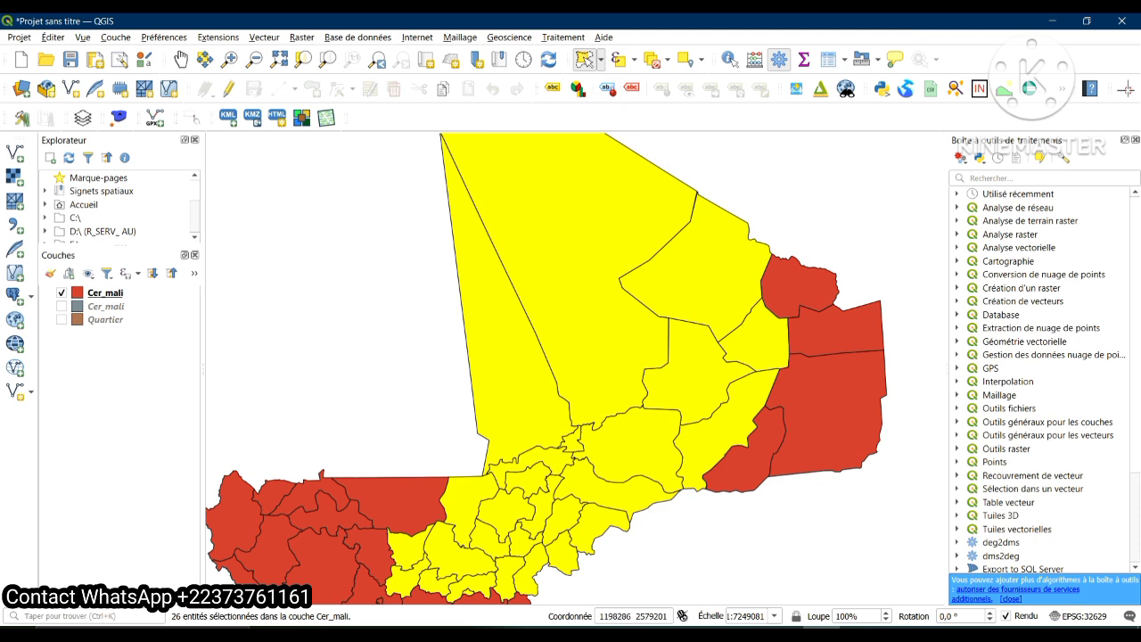
Clear the selection and make two separate freehand selections, one over three western cercles and one over the northern and central cercles
left_click(654, 60)
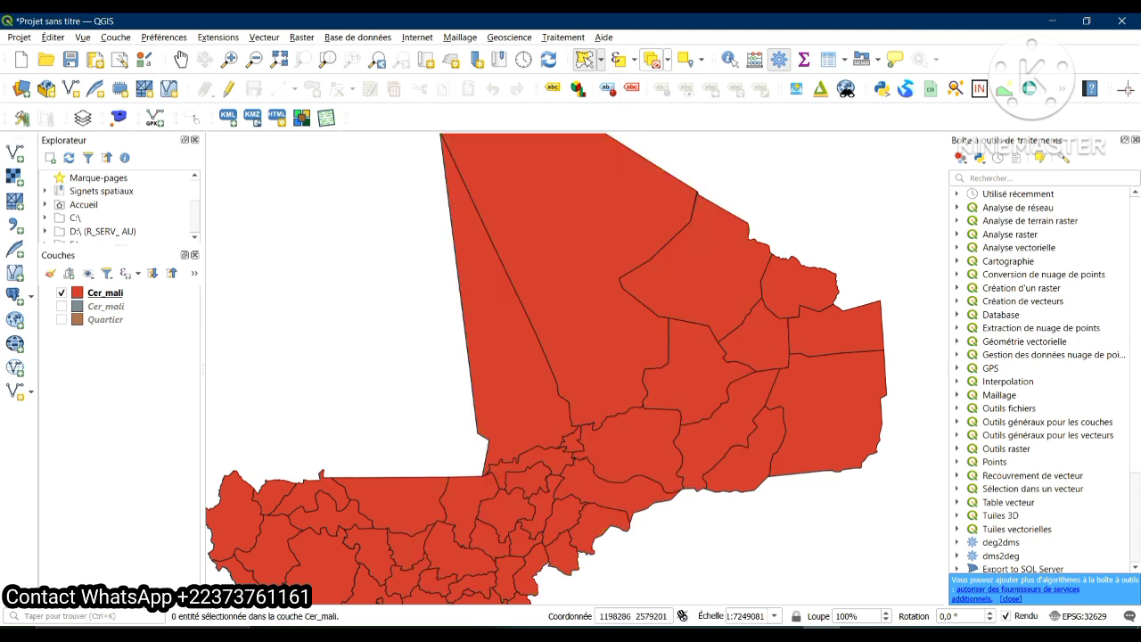
key("Down")
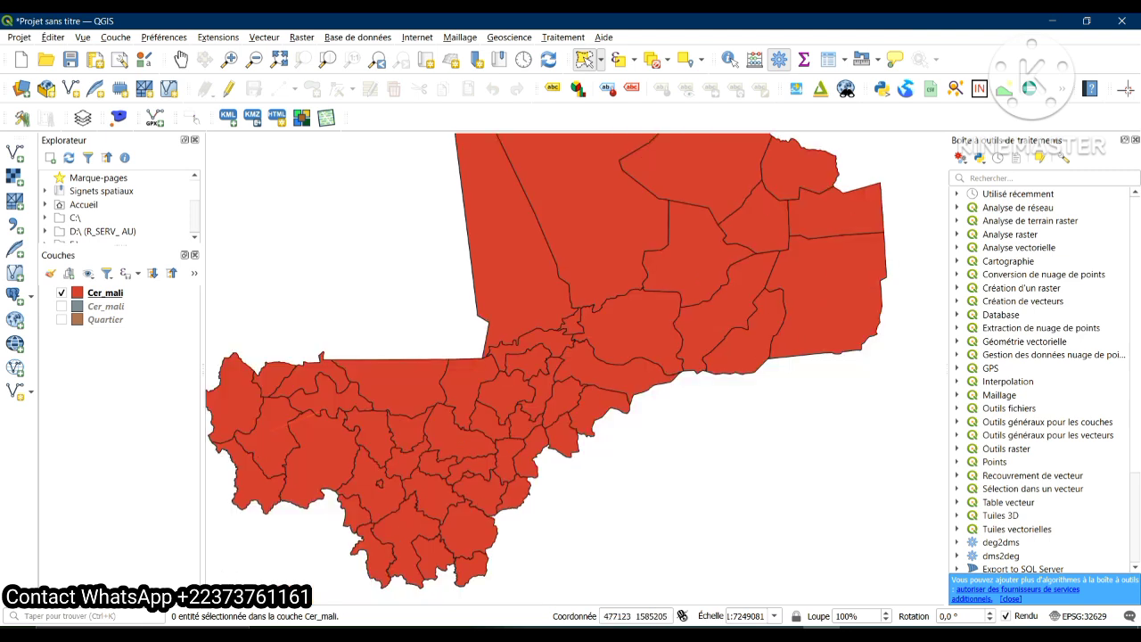
left_click_drag(262, 434, 326, 409)
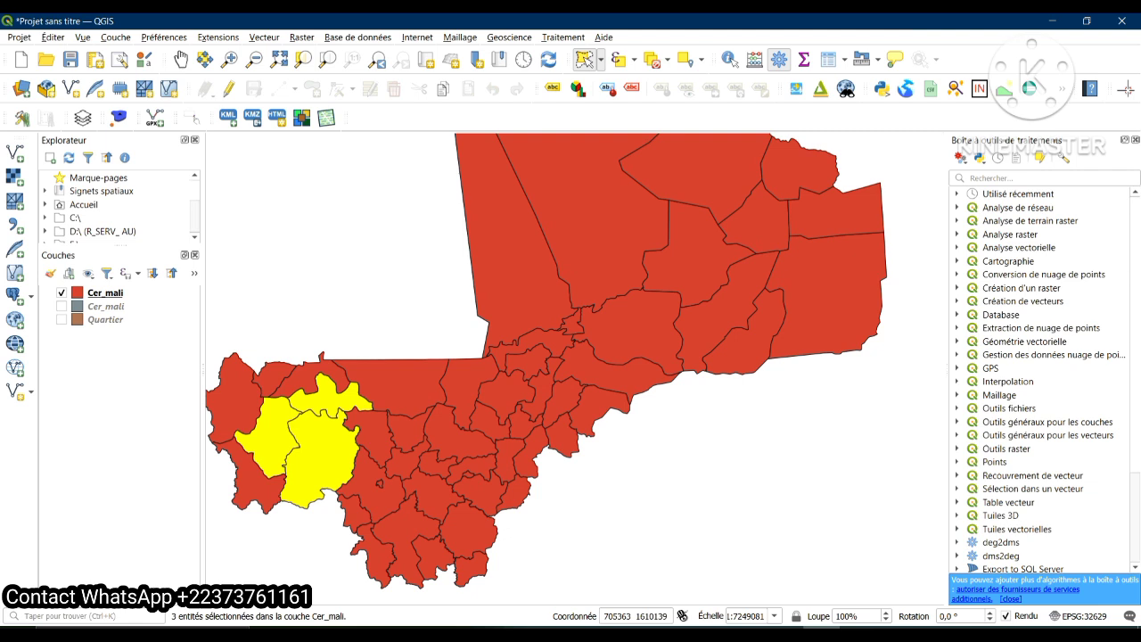
mouse_move(522, 369)
left_mouse_down()
mouse_move(588, 233)
mouse_move(673, 259)
mouse_move(655, 348)
mouse_move(553, 413)
left_mouse_up()
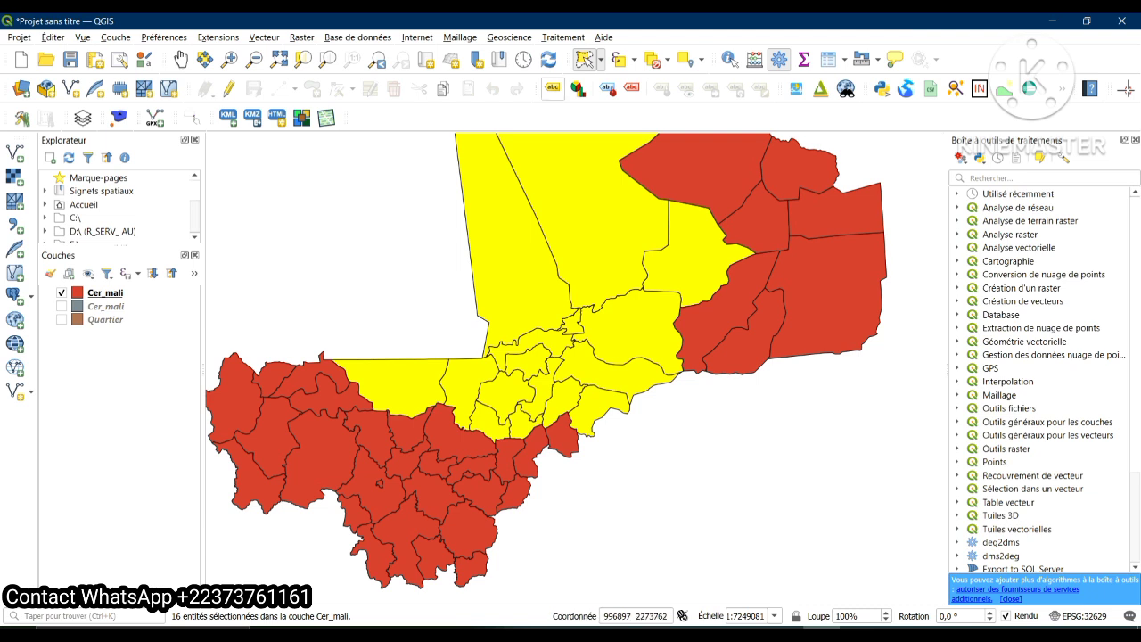
Clear the selection and select by freehand a long area running from the southwestern cercles through the centre to the northeast
left_click(655, 59)
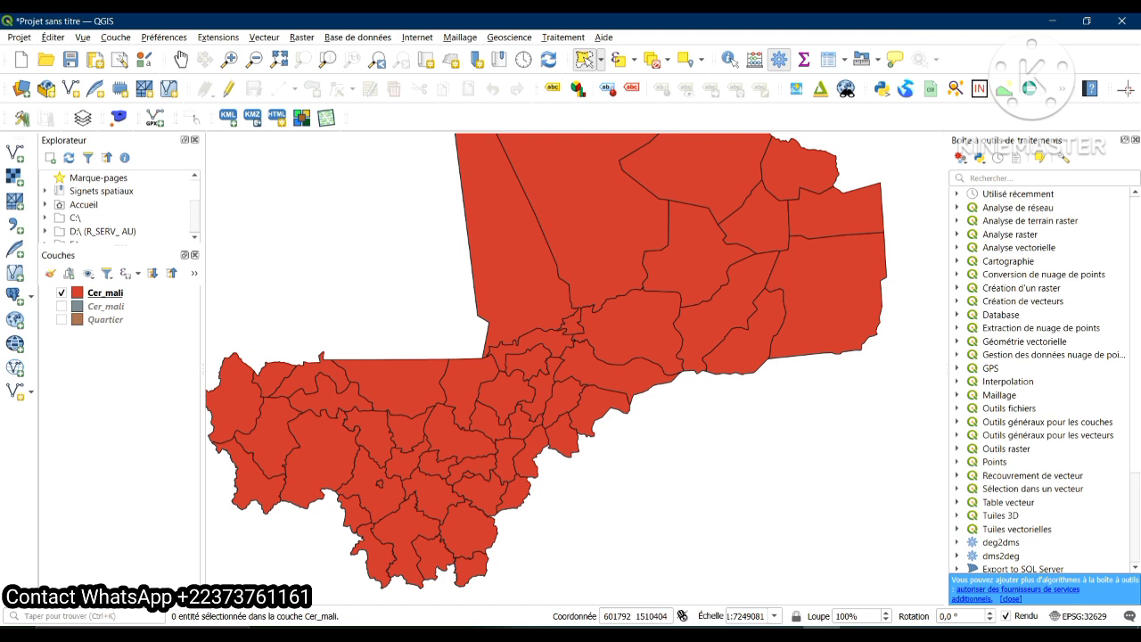
left_click(382, 435)
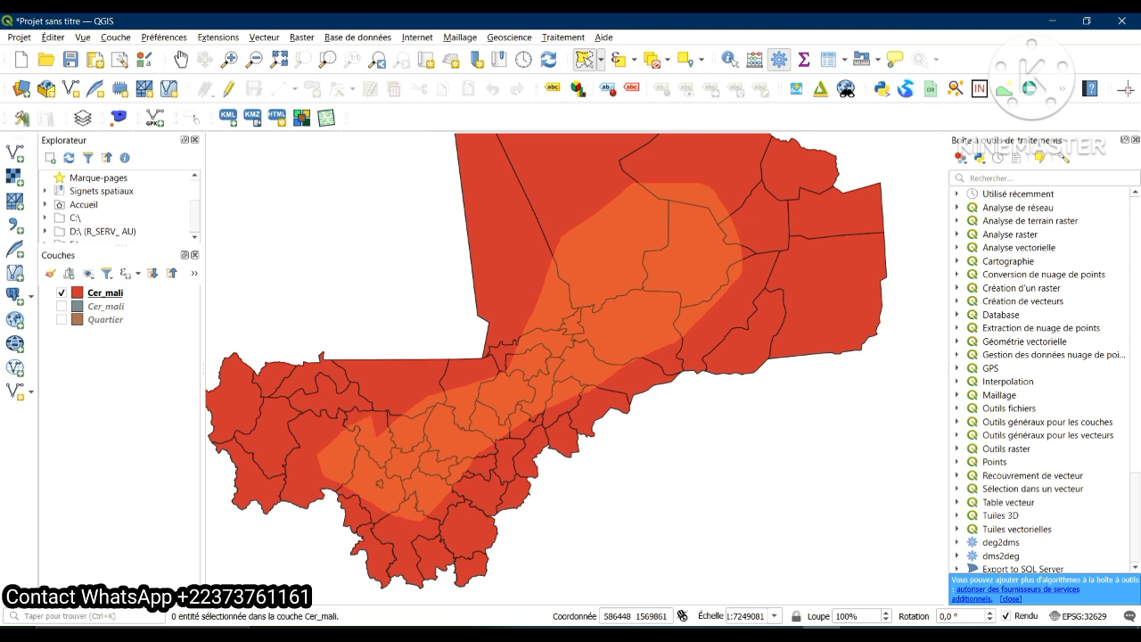
right_click(417, 403)
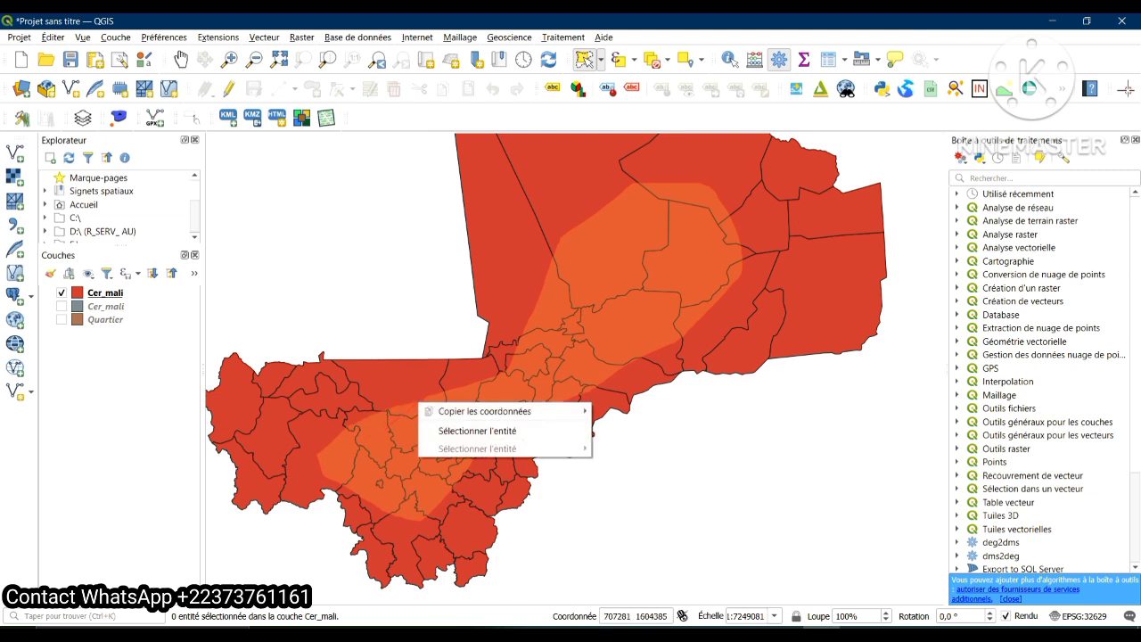
left_click(477, 430)
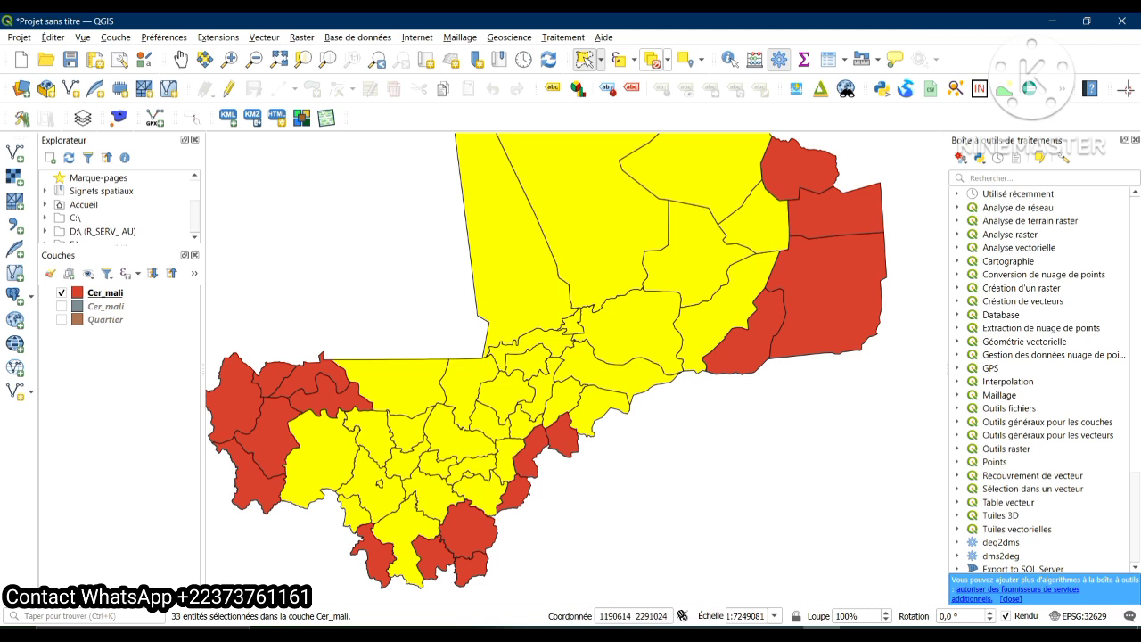
Clear the selection and use Select Features by Radius to stretch a circle from Gourma-Rharous's northern edge to a radius of about 664,000
left_click(653, 60)
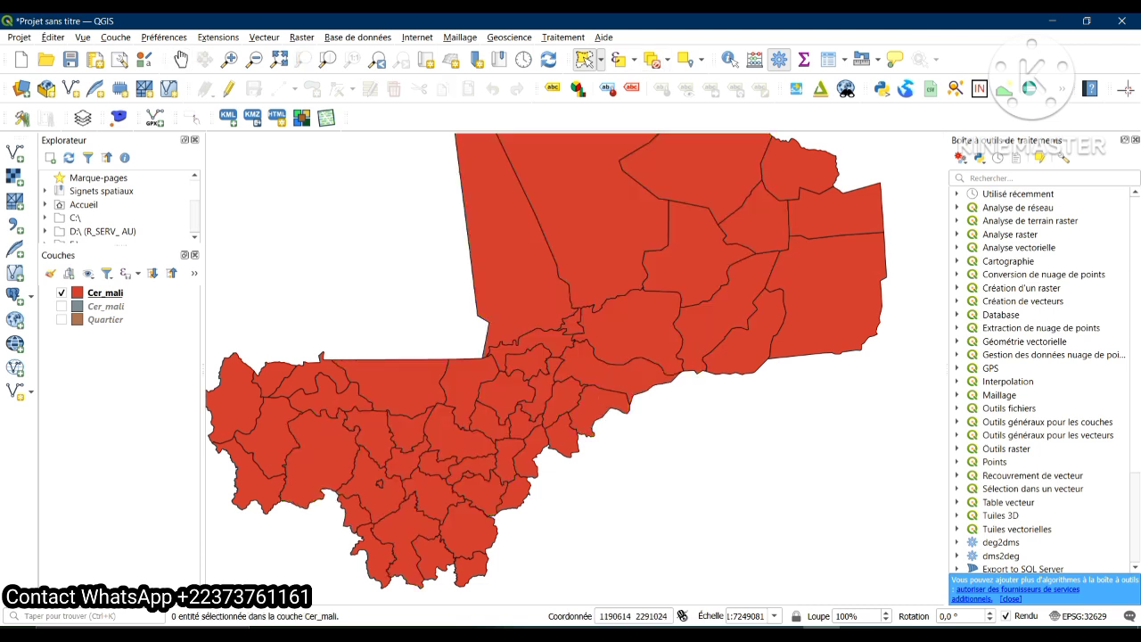
key("alt+e")
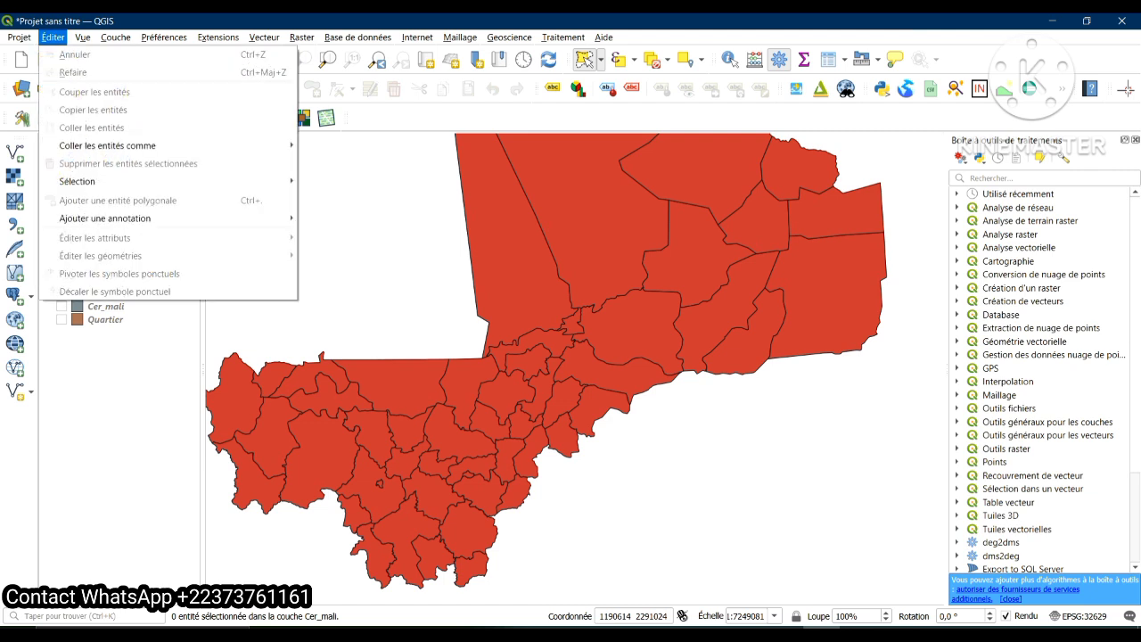
mouse_move(79, 182)
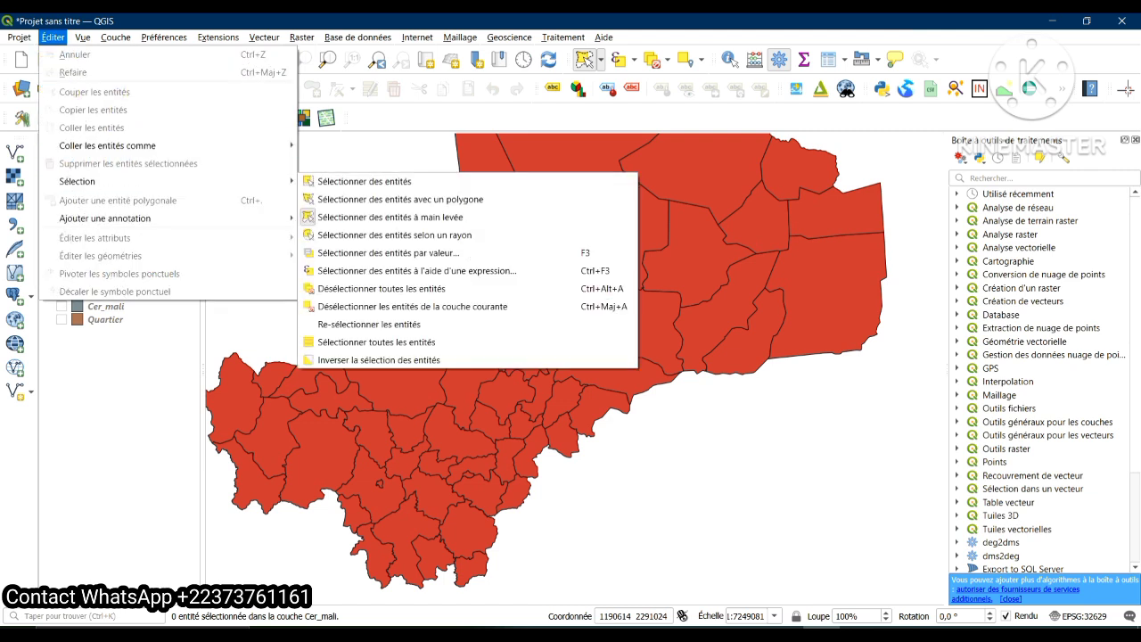
key("Right")
key("Down")
key("Down")
key("Down")
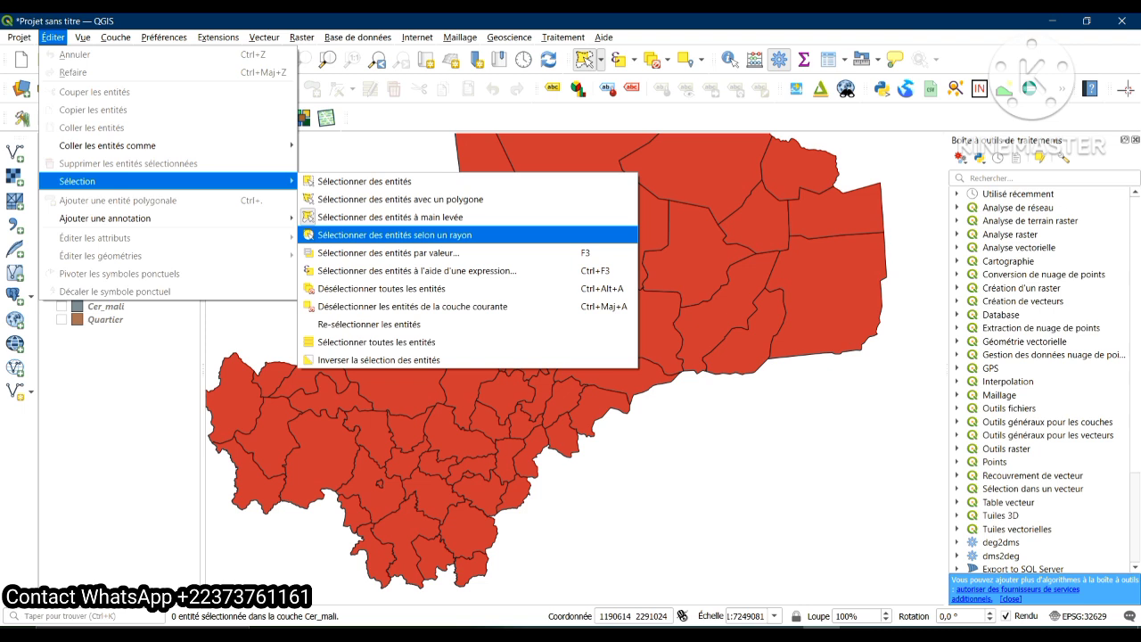
key("Return")
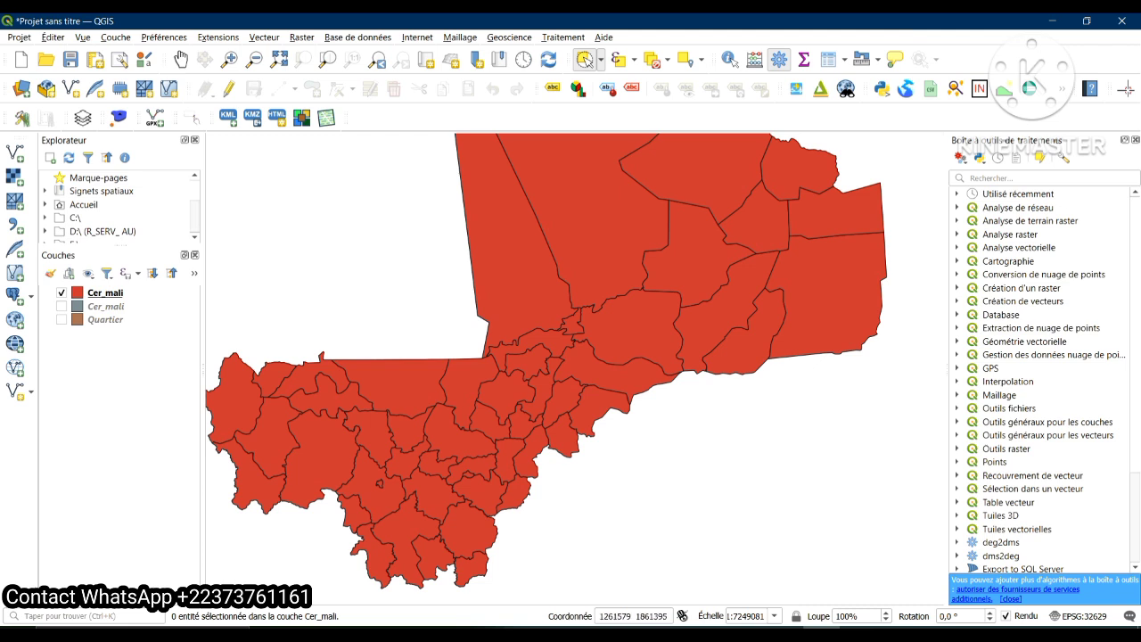
left_click(633, 303)
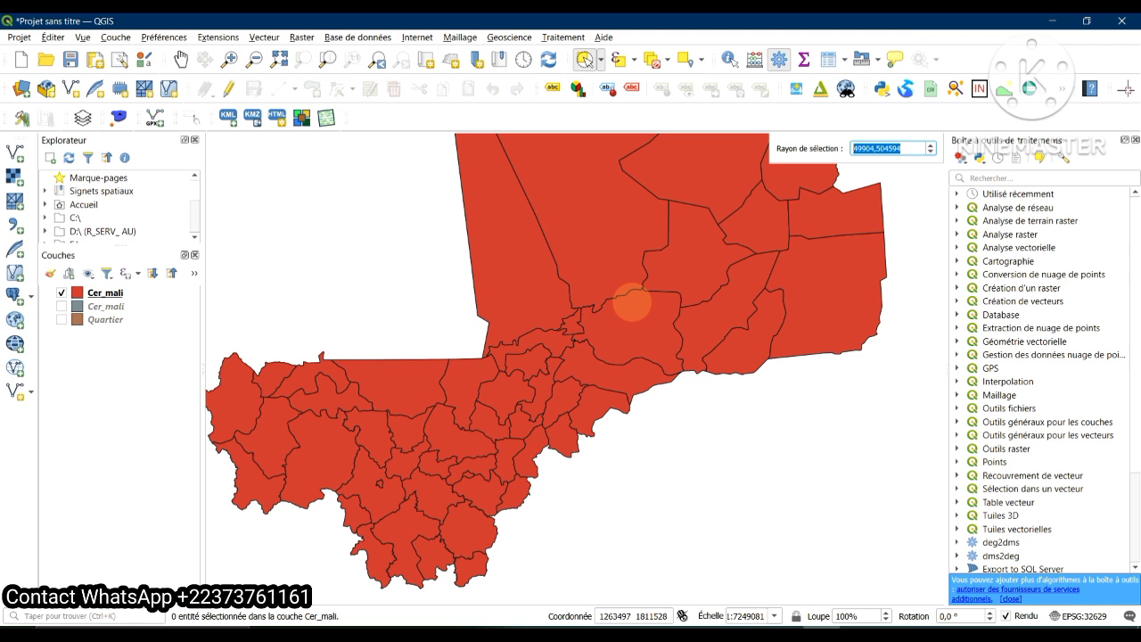
left_click_drag(641, 318, 654, 347)
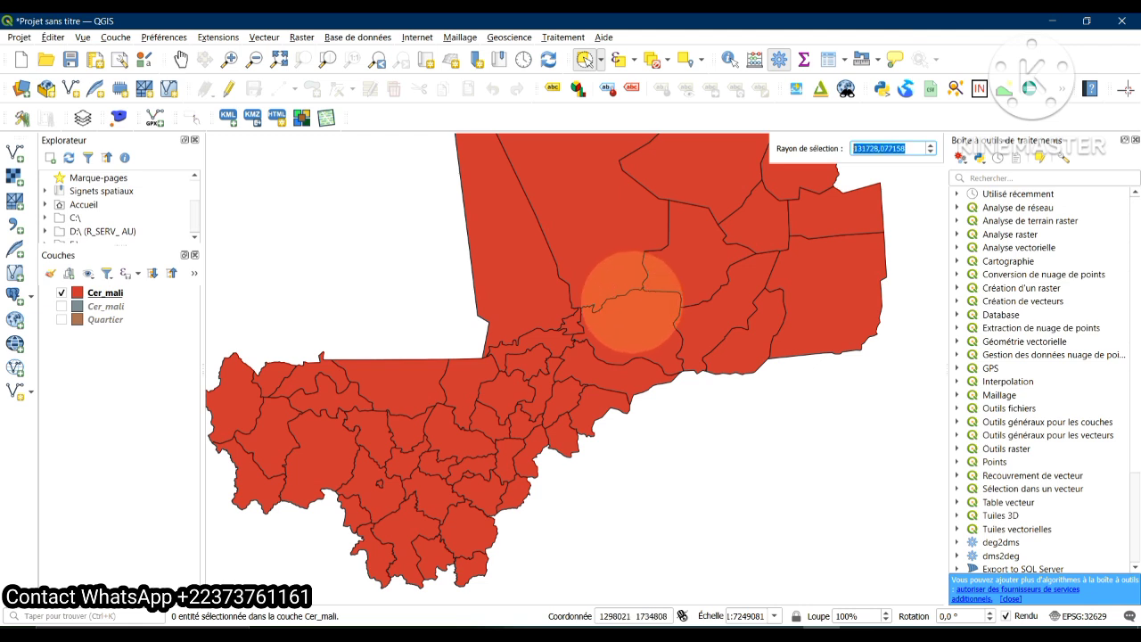
left_click_drag(646, 351, 849, 164)
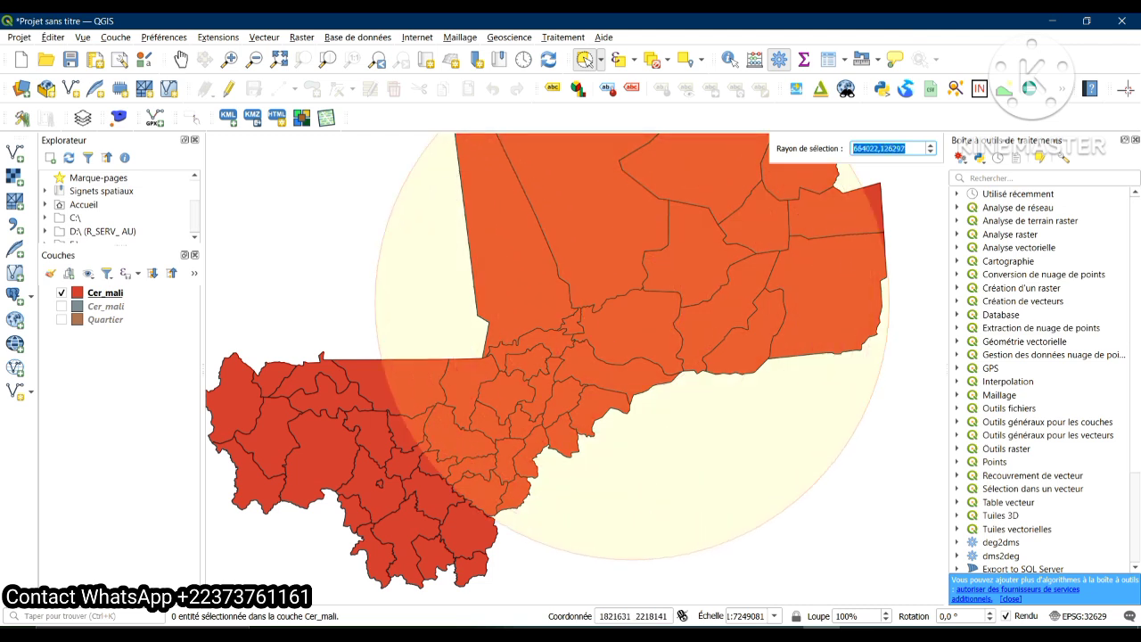
Set the selection radius to 5000 and apply it to select the Gourma-Rharous cercle
left_click(908, 149)
key("BackSpace")
key("BackSpace")
key("BackSpace")
key("BackSpace")
key("BackSpace")
key("BackSpace")
key("BackSpace")
key("BackSpace")
key("BackSpace")
key("BackSpace")
key("BackSpace")
key("BackSpace")
key("BackSpace")
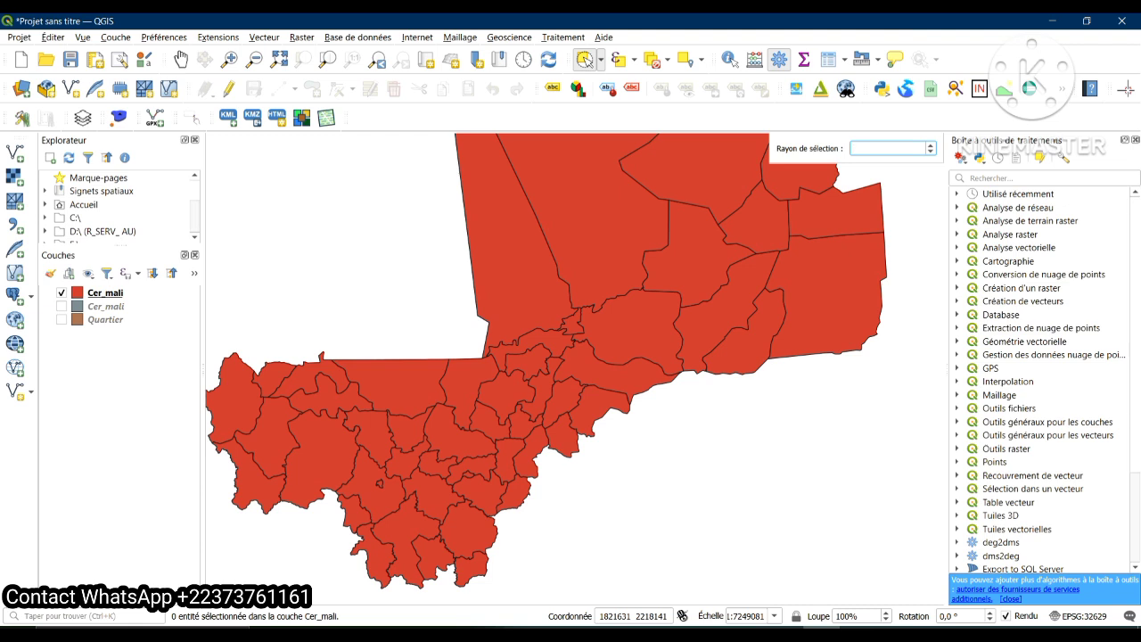
type("50")
type("00")
left_click(632, 301)
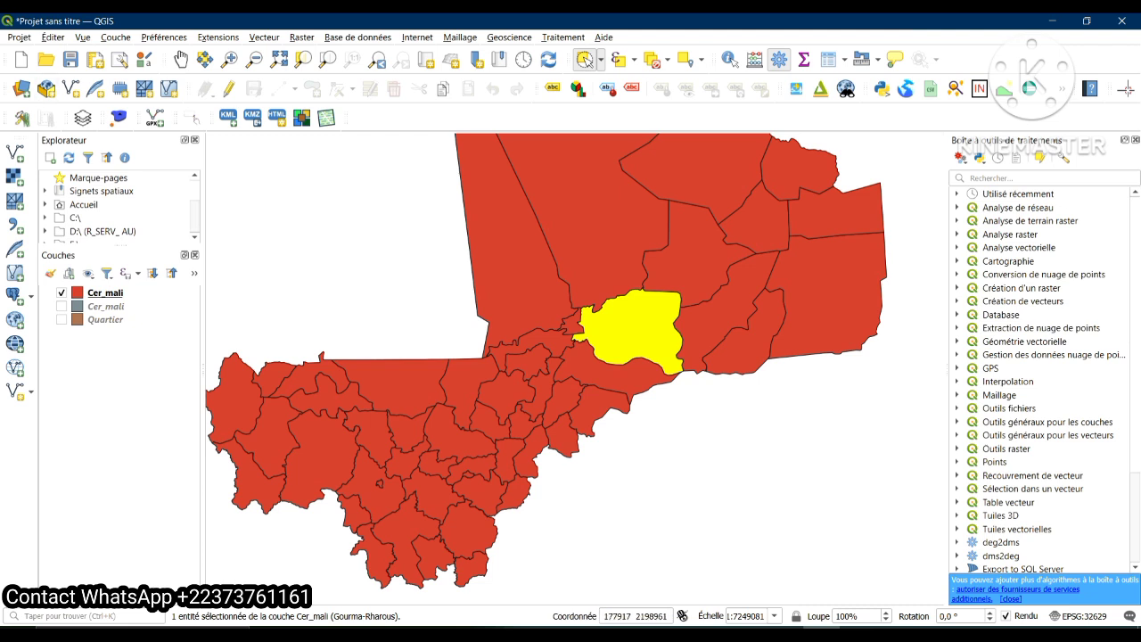
Start Select Features by Value on the Cer_mali layer and set the CERCLE value to Bourem
left_click(52, 37)
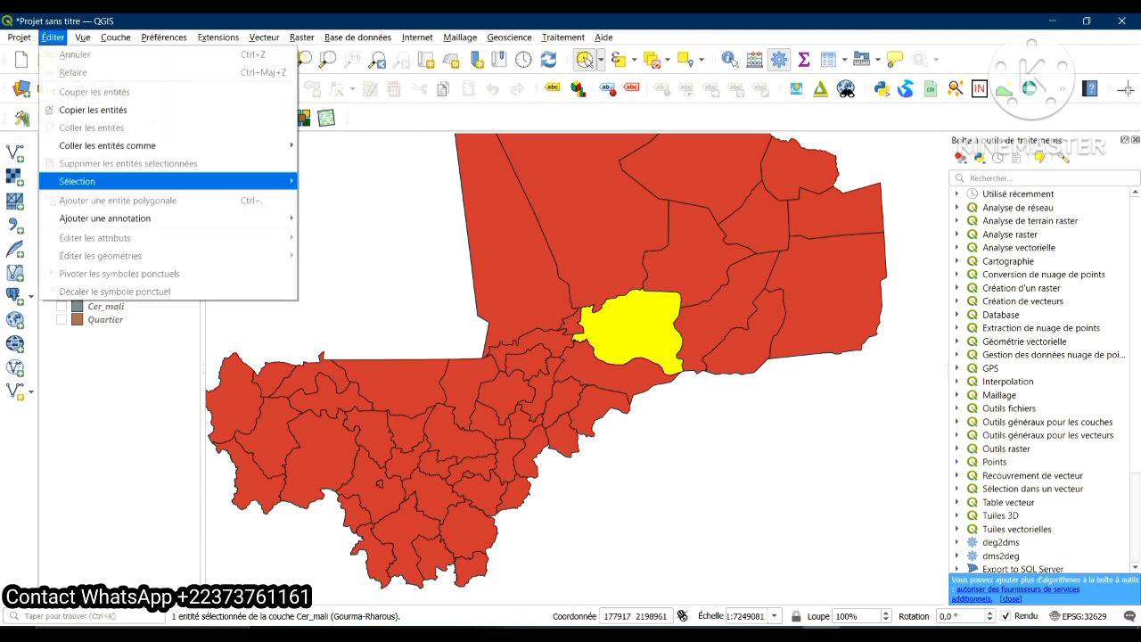
mouse_move(78, 181)
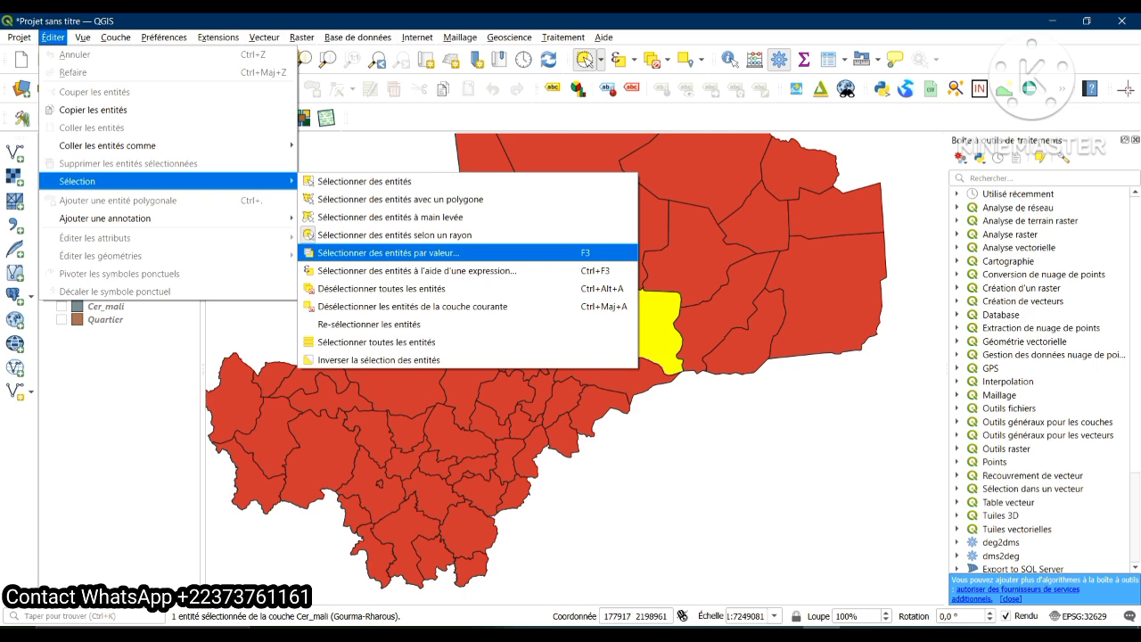
left_click(387, 252)
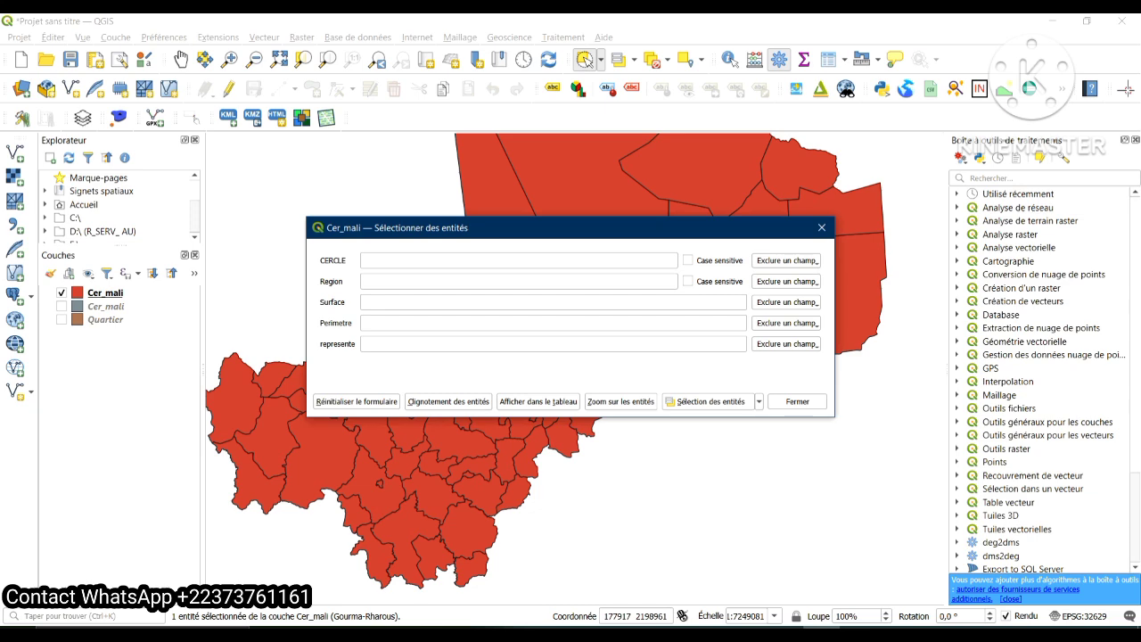
left_click_drag(535, 228, 704, 288)
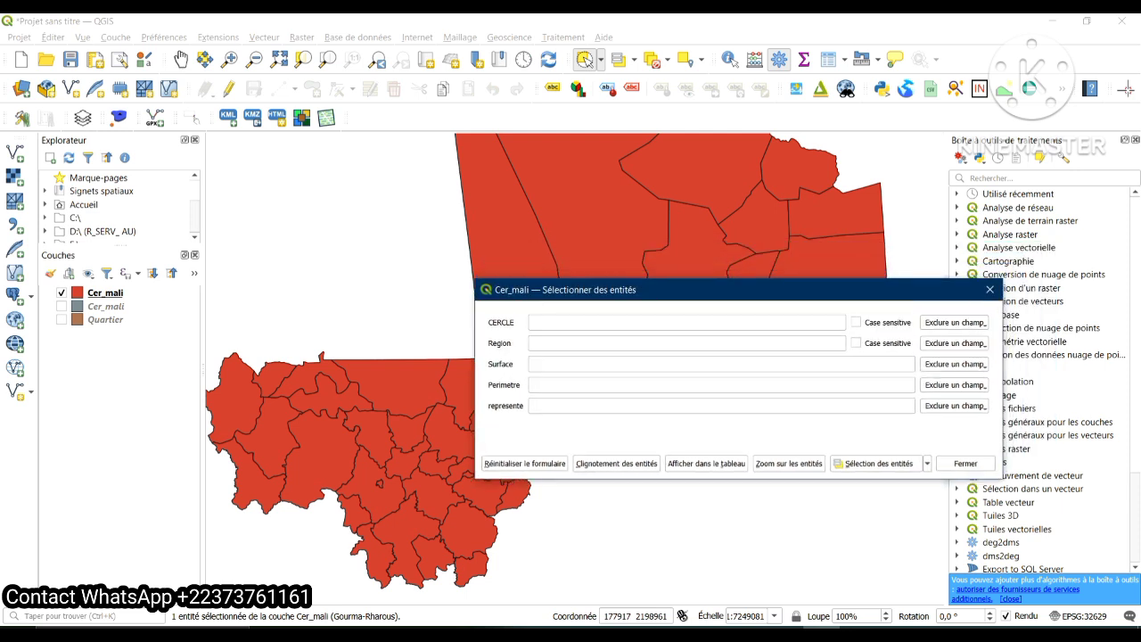
left_click(686, 323)
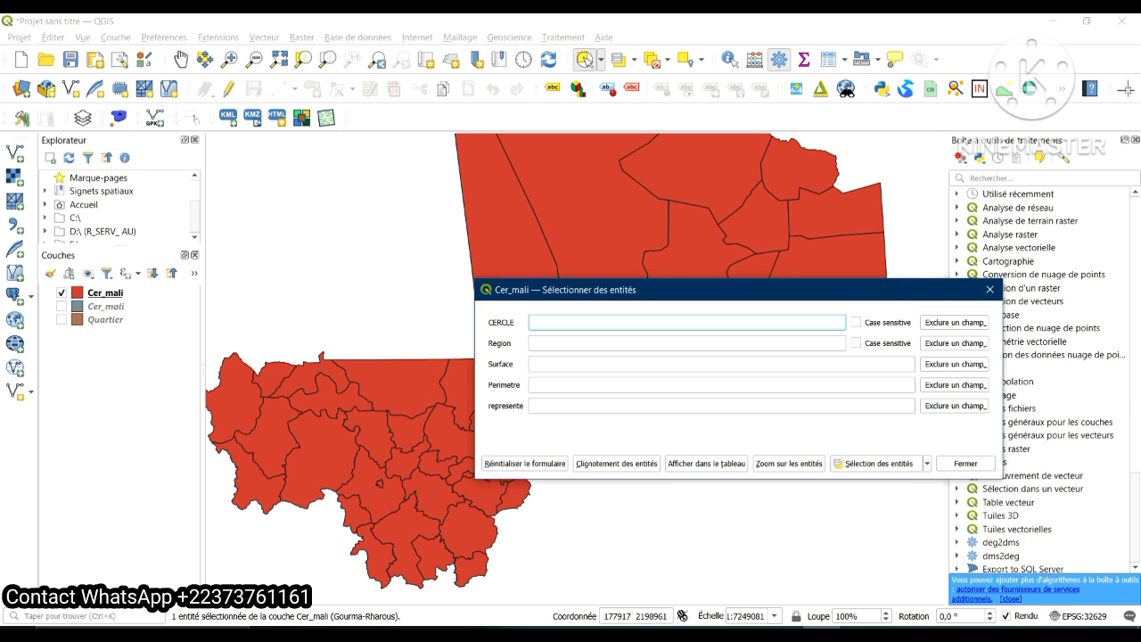
type("B")
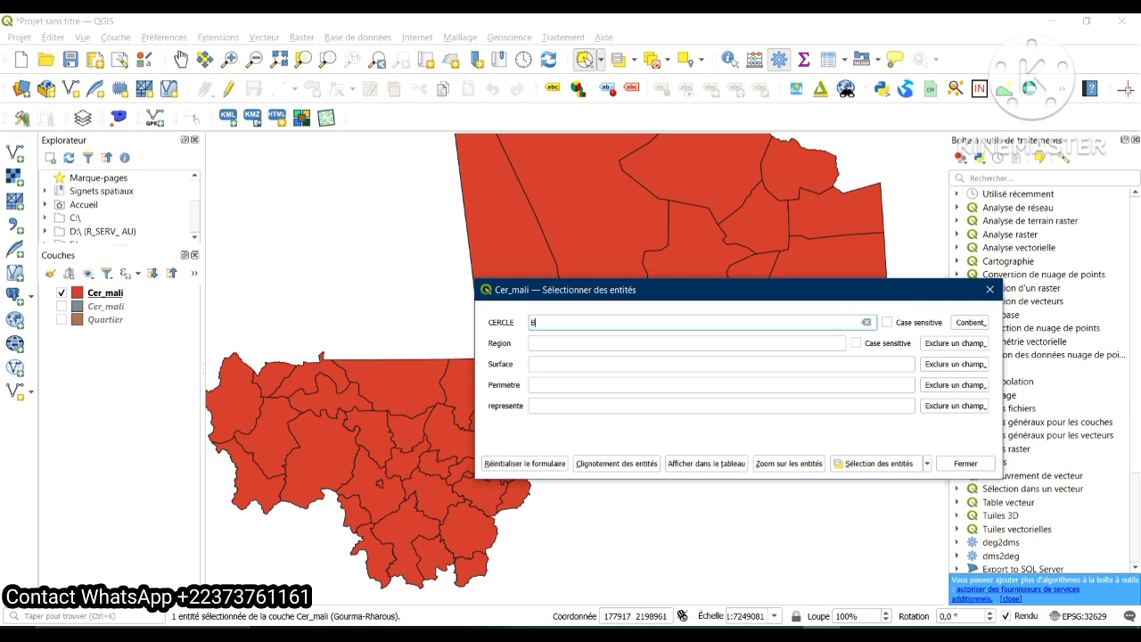
type("ou")
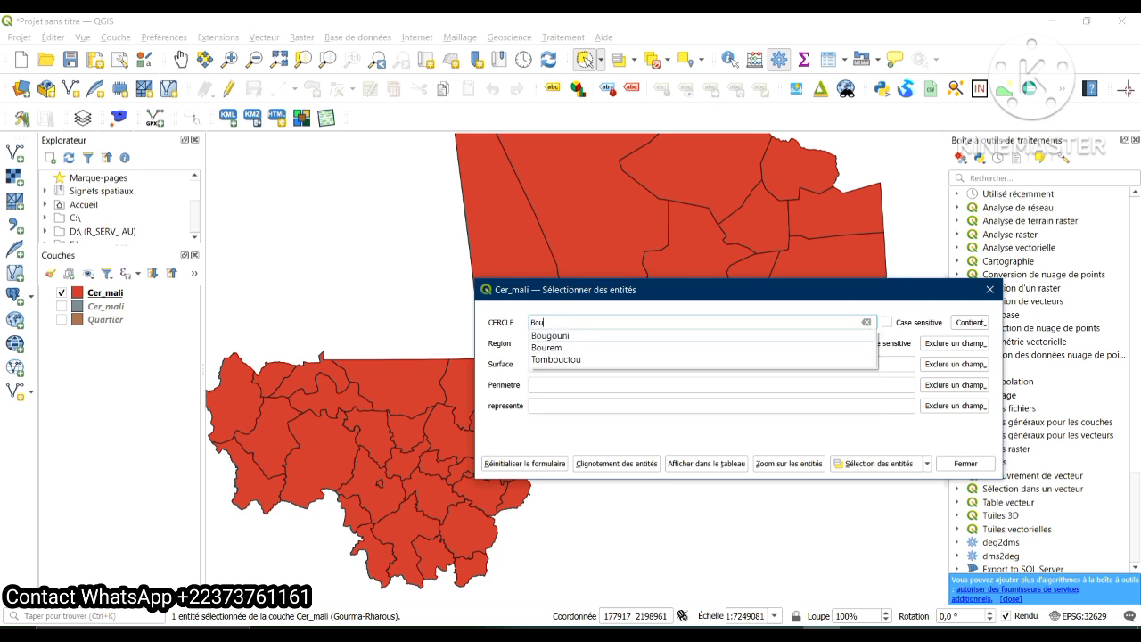
type("rem")
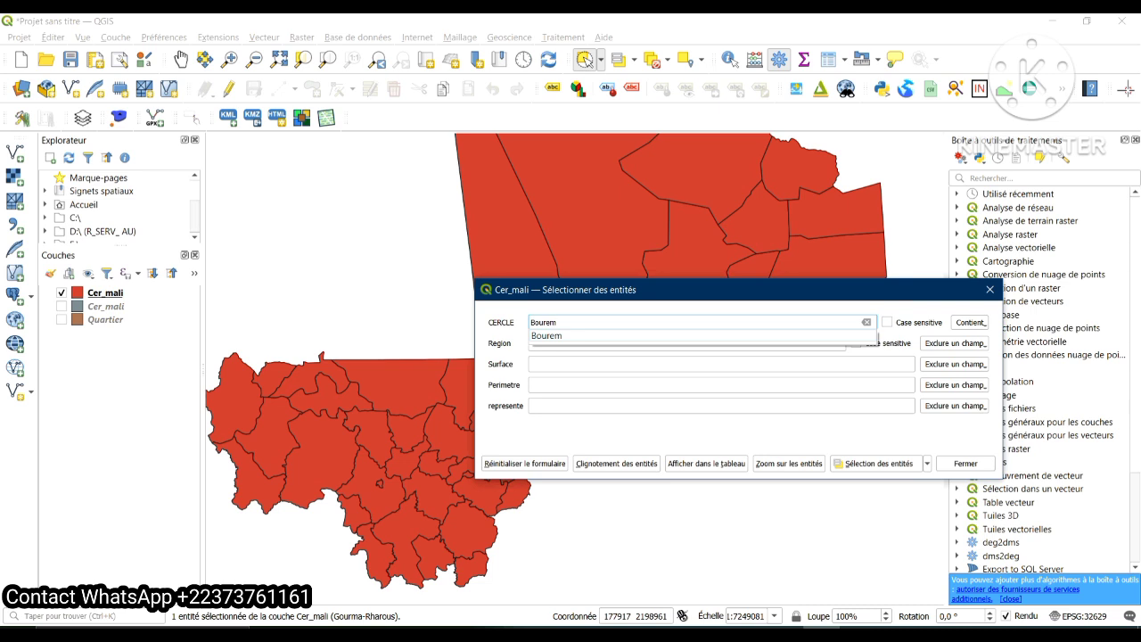
key("Return")
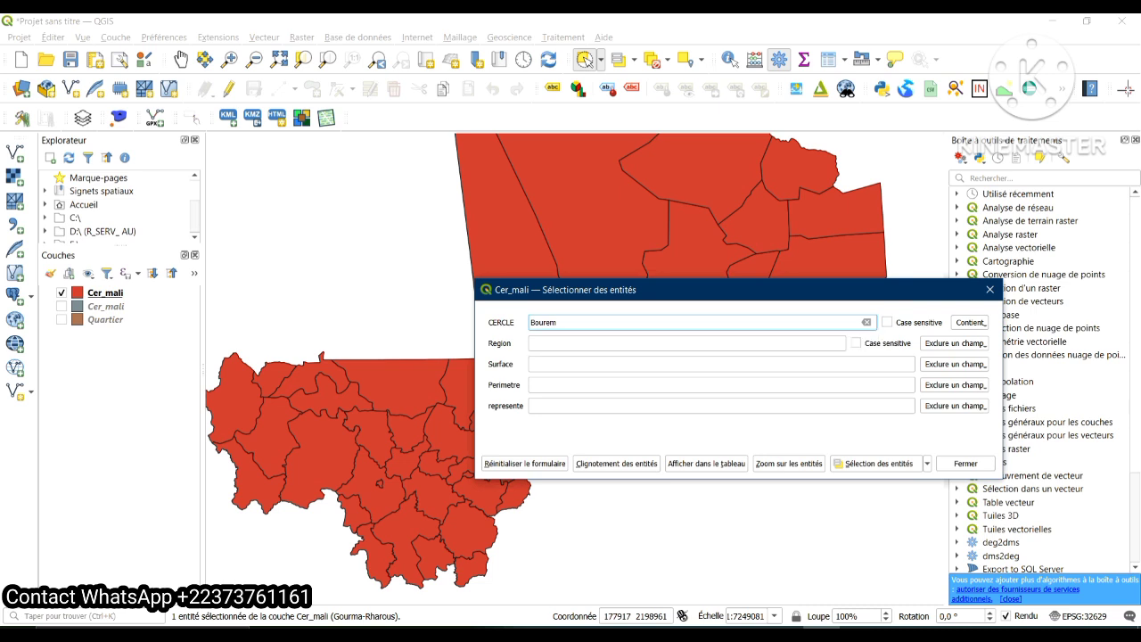
Set the Region value to Gao, select the matching feature and move the dialog off the selected cercle
left_click(532, 343)
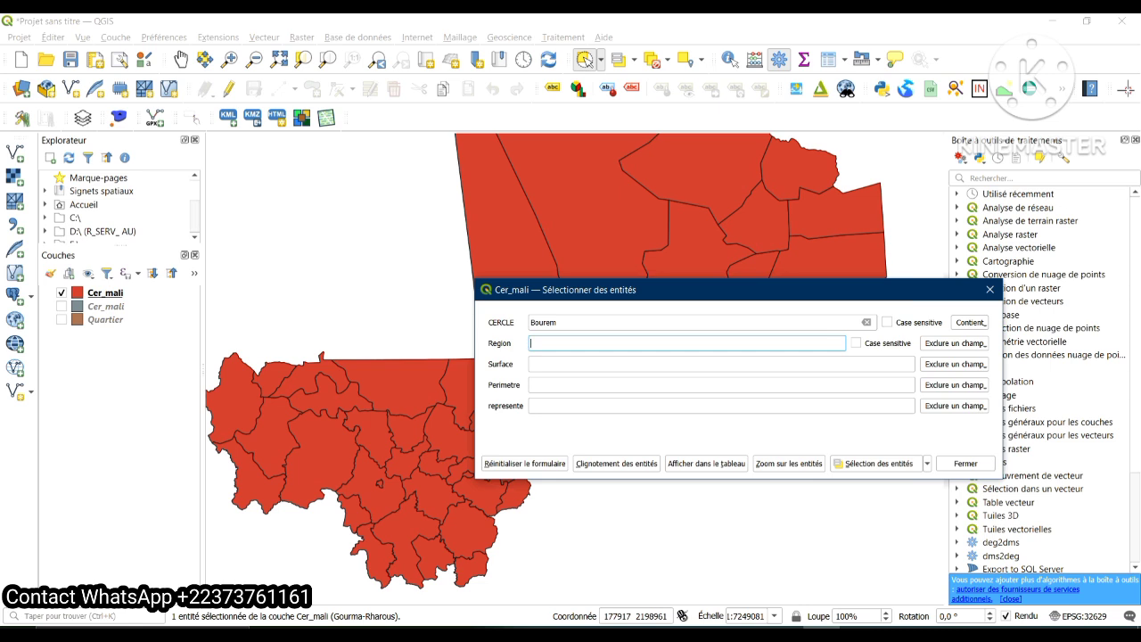
type("G")
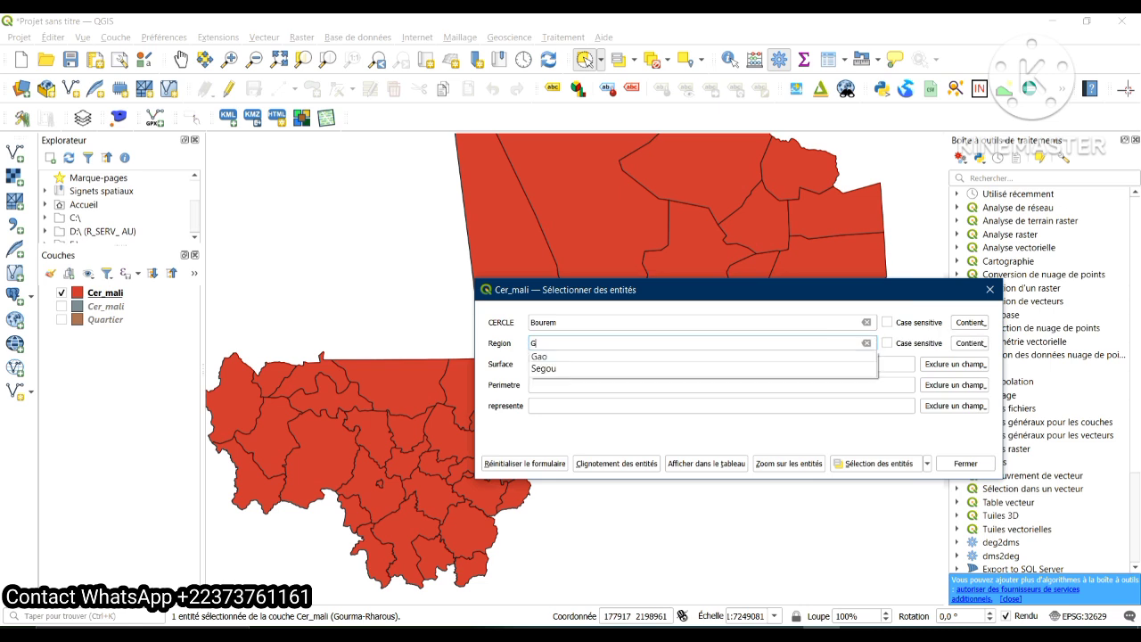
key("Down")
key("Return")
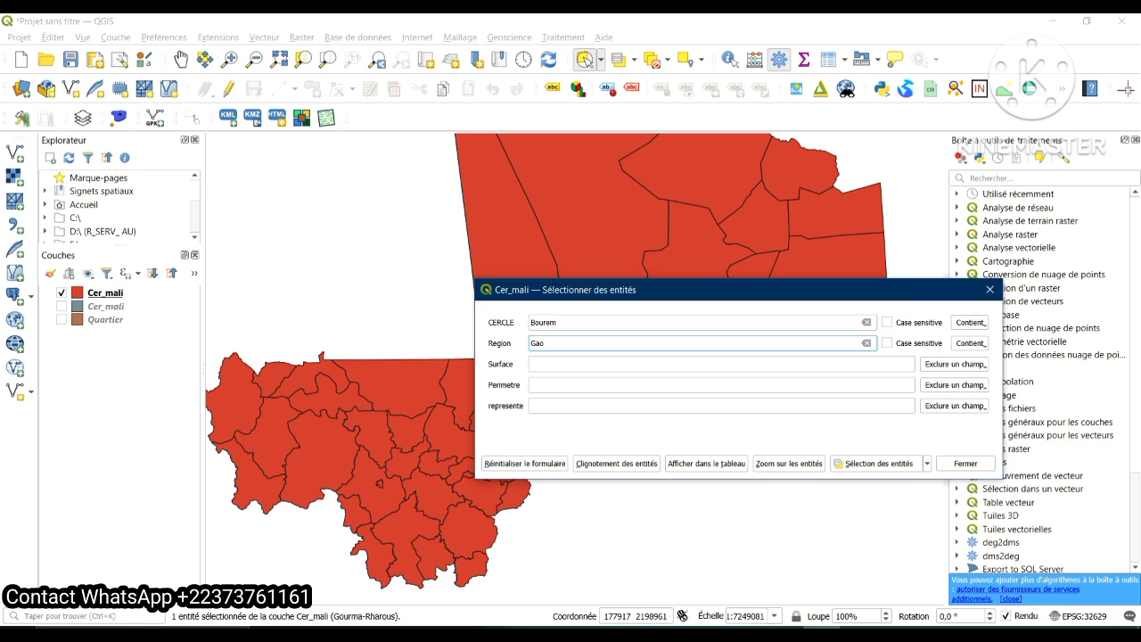
key("Return")
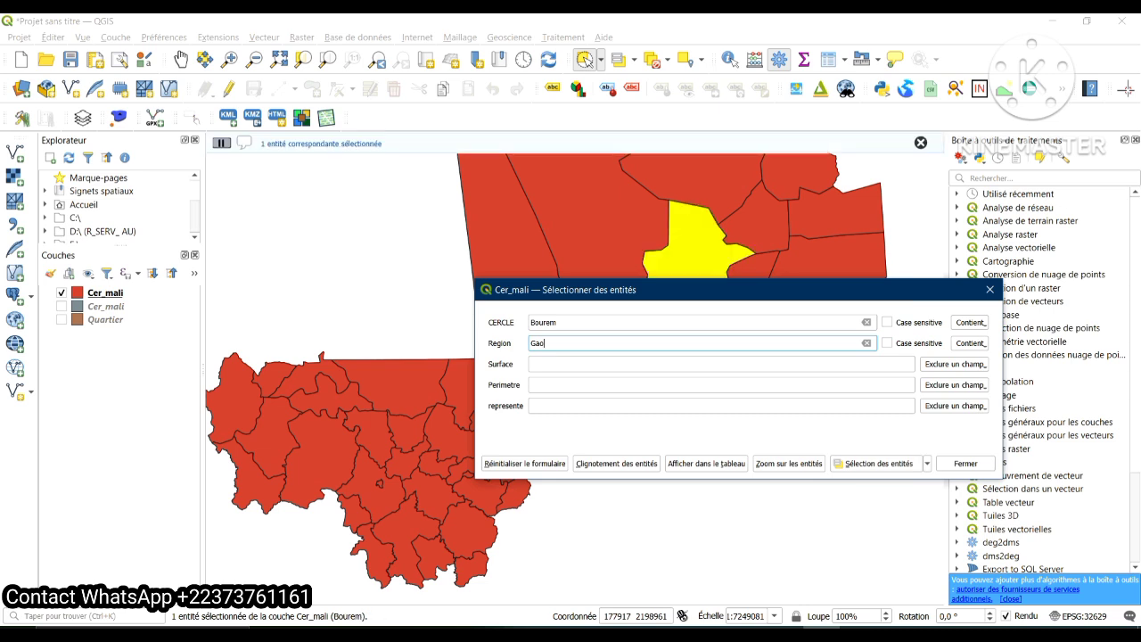
left_click_drag(624, 290, 578, 360)
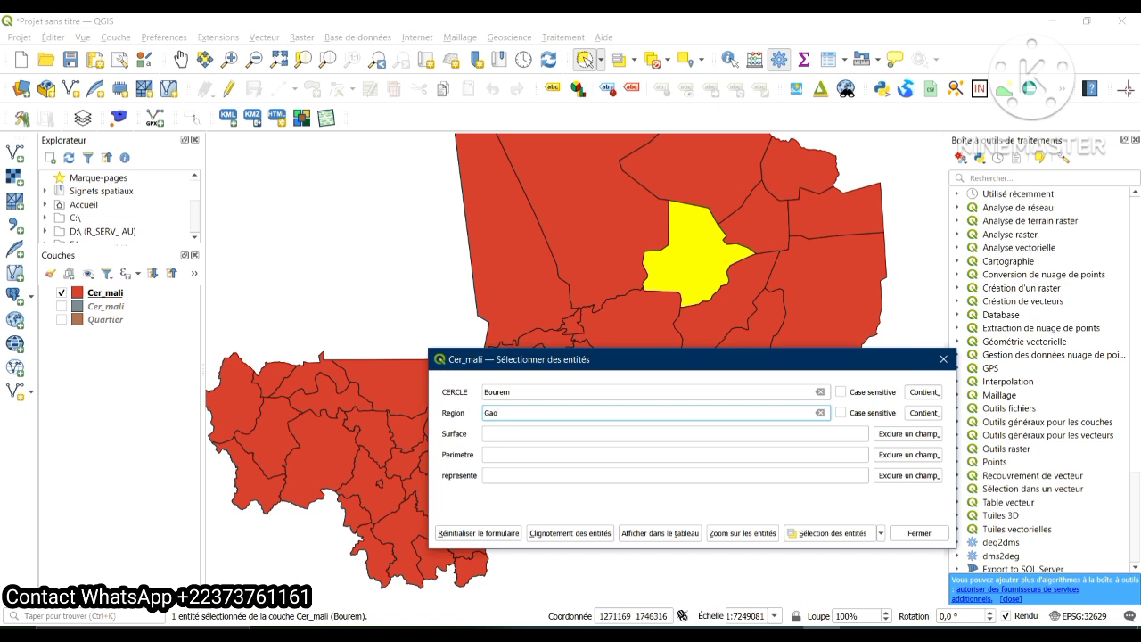
Replace the CERCLE value with Ansongo, select the matching feature in the Gao region and close the dialog
left_click(514, 392)
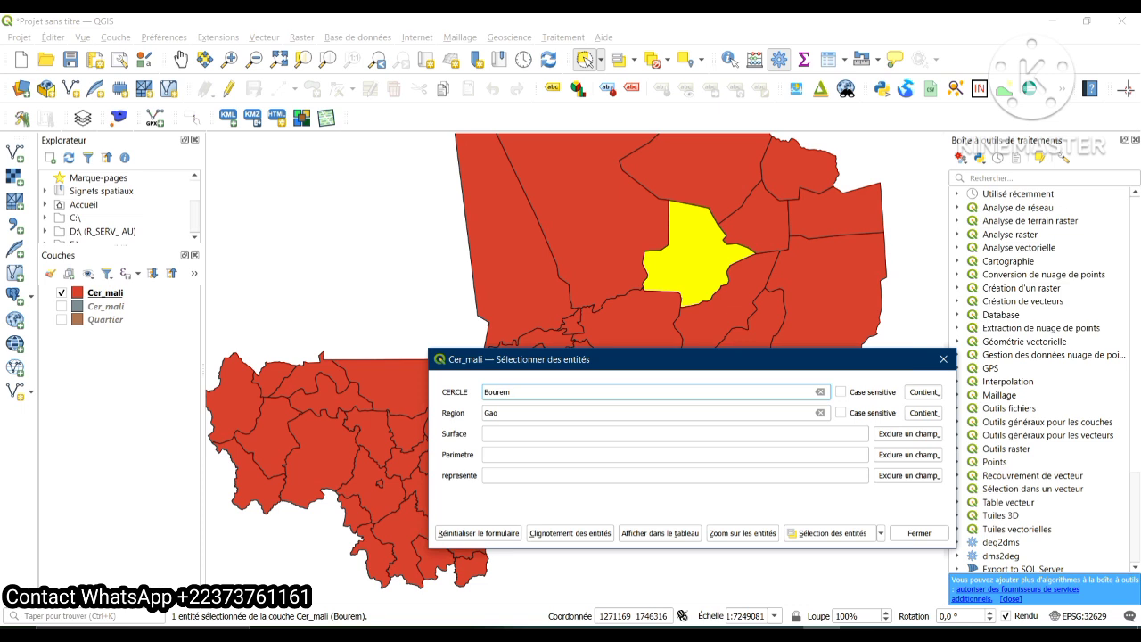
key("BackSpace")
key("BackSpace")
key("BackSpace")
key("BackSpace")
key("BackSpace")
key("BackSpace")
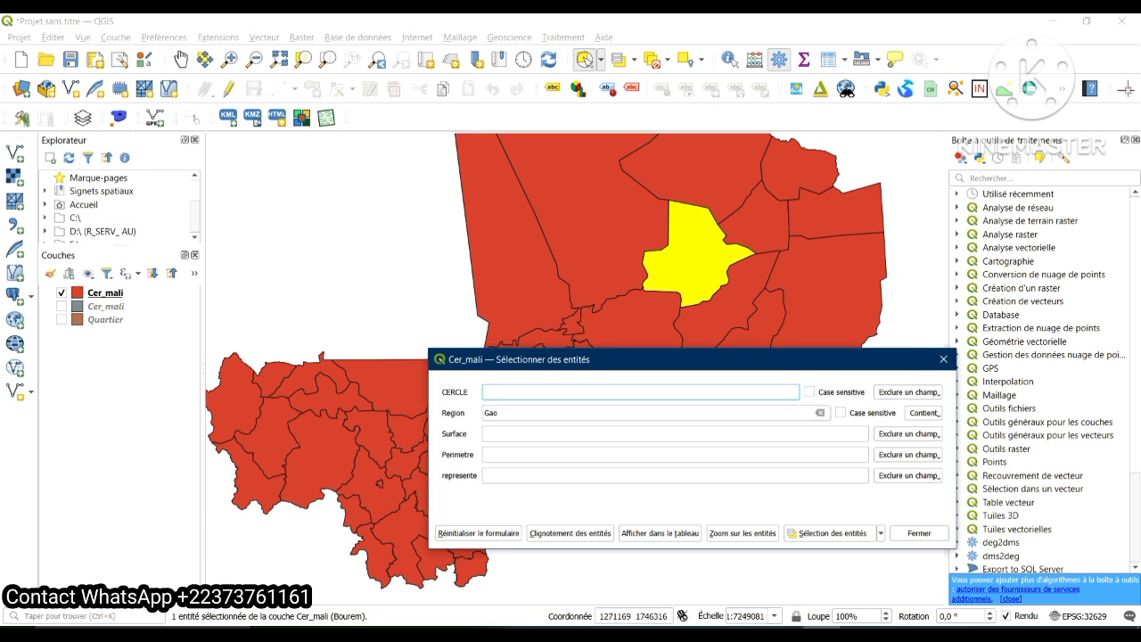
type("A")
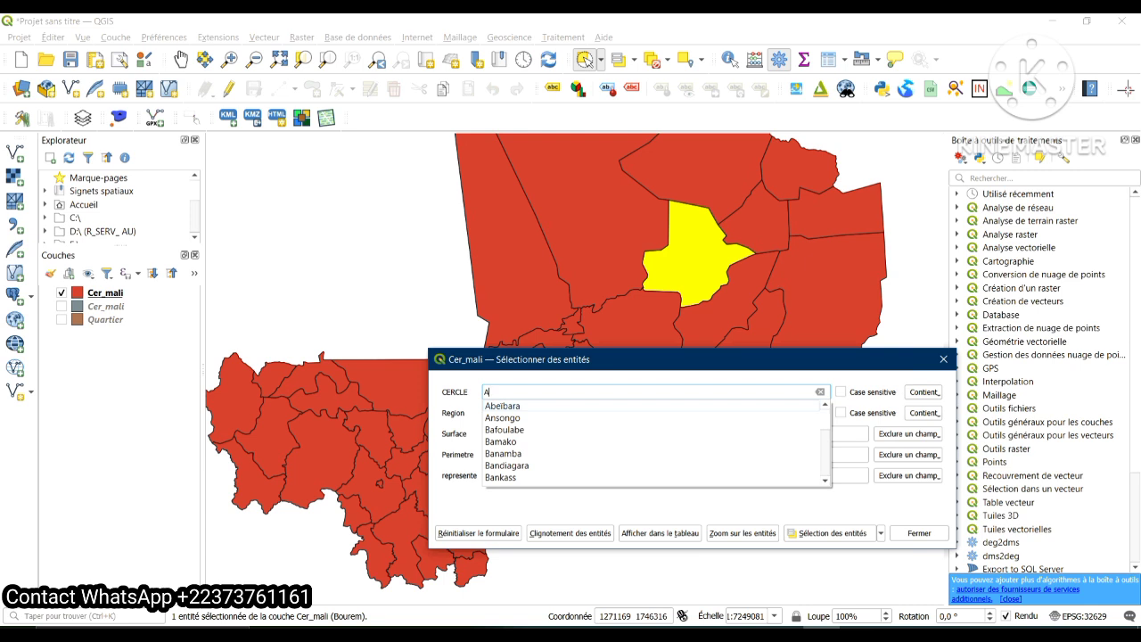
left_click(502, 418)
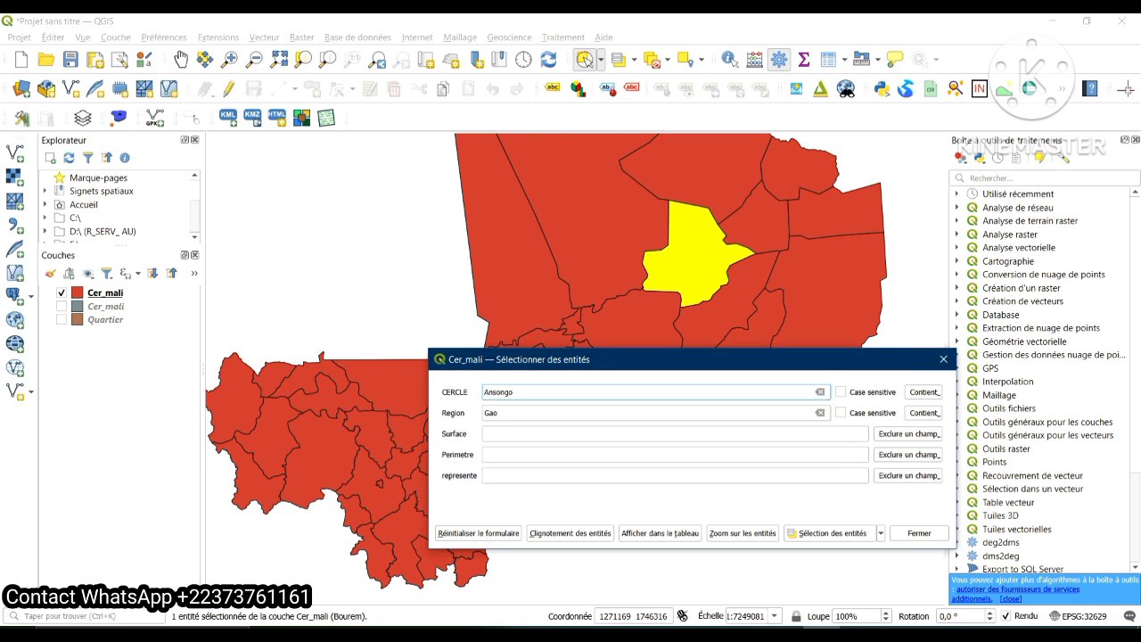
key("Return")
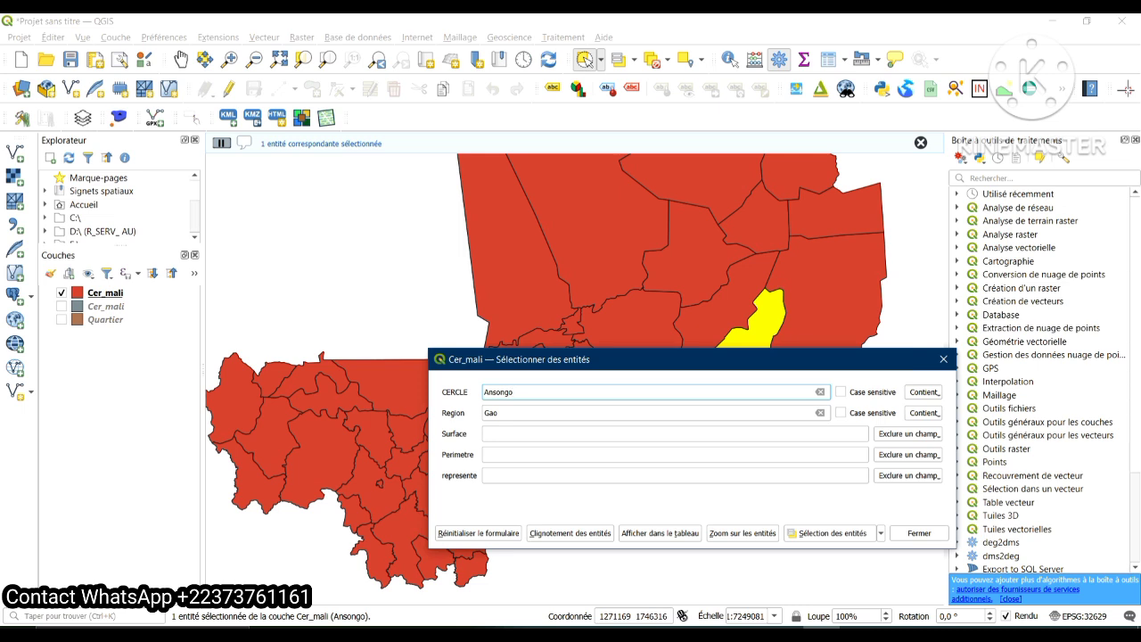
left_click_drag(692, 359, 657, 443)
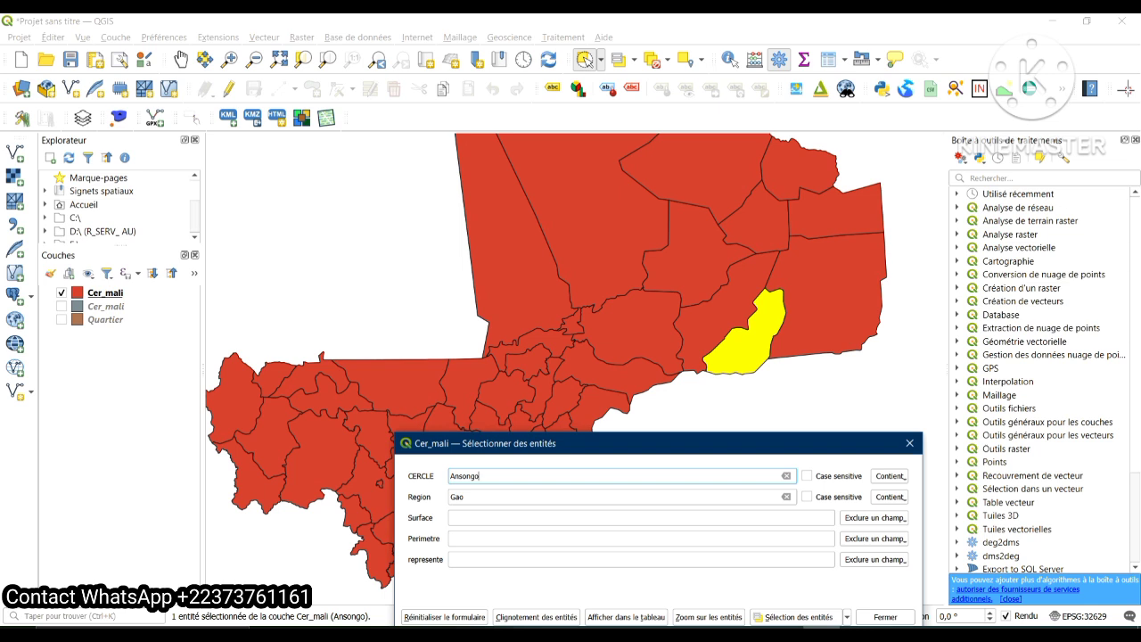
left_click_drag(658, 443, 681, 270)
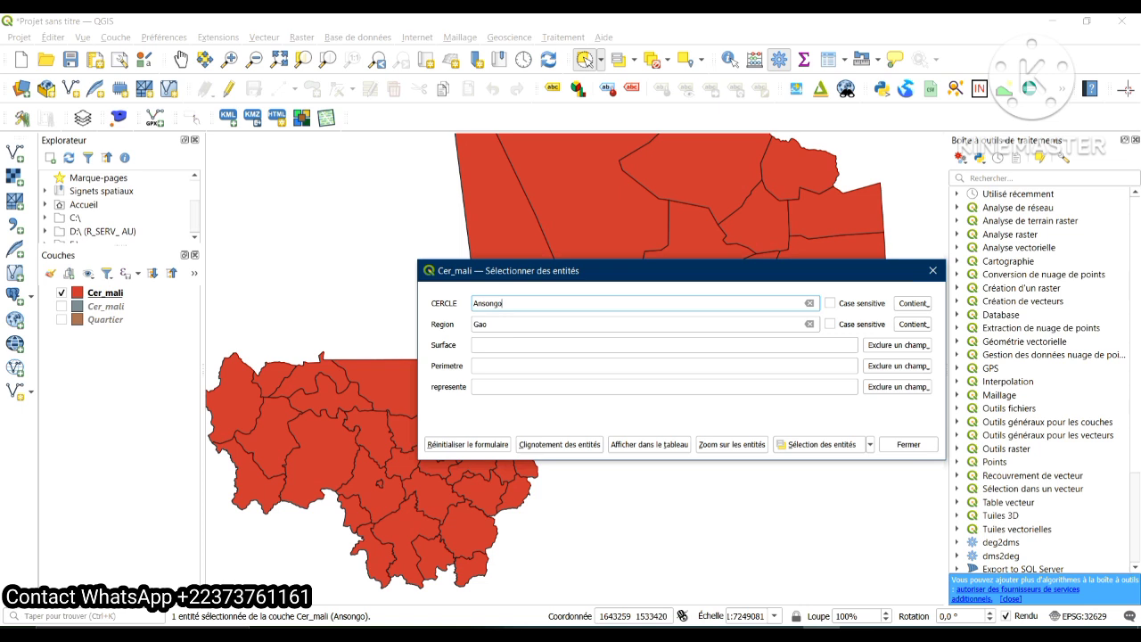
left_click(908, 443)
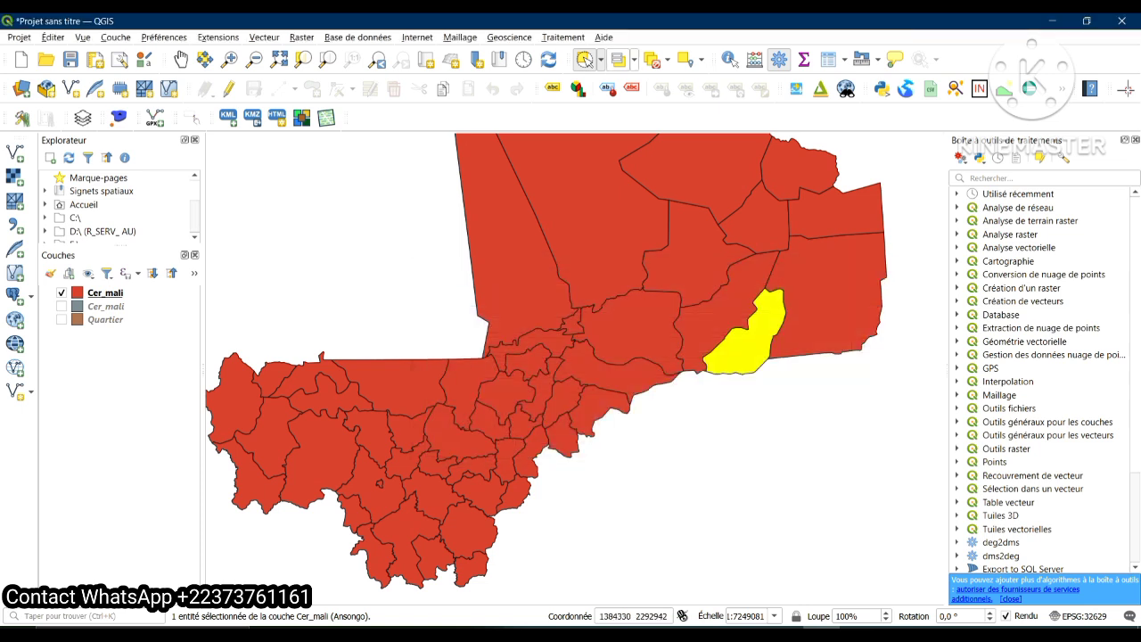
Clear the selection and start a Select by Expression on Cer_mali with "CERCLE" = as the beginning of the expression
left_click(652, 60)
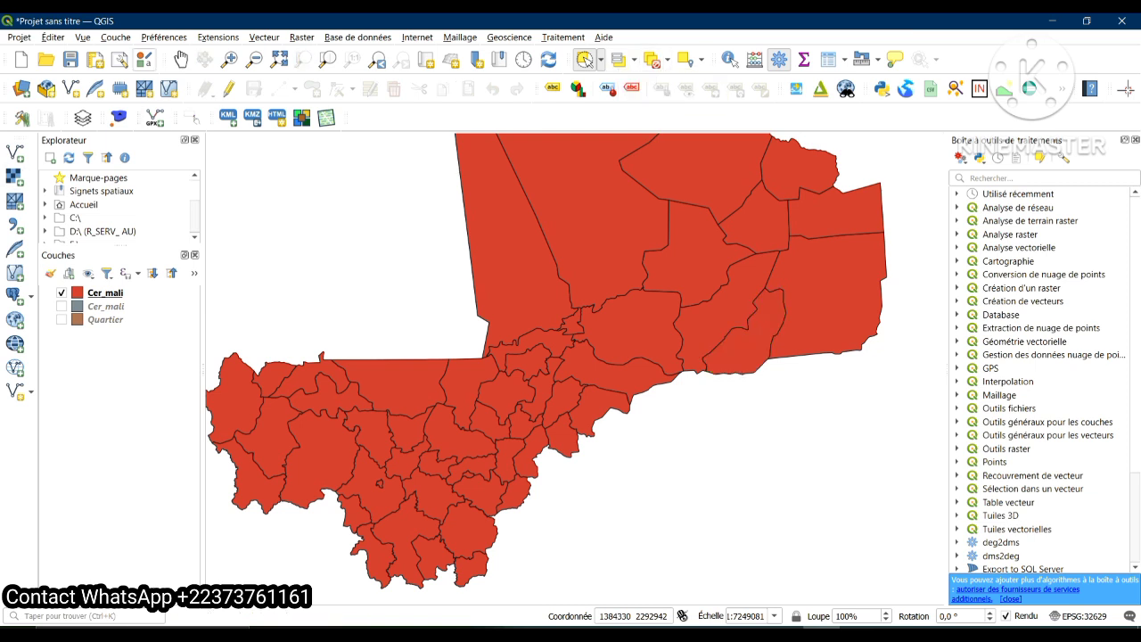
left_click(52, 37)
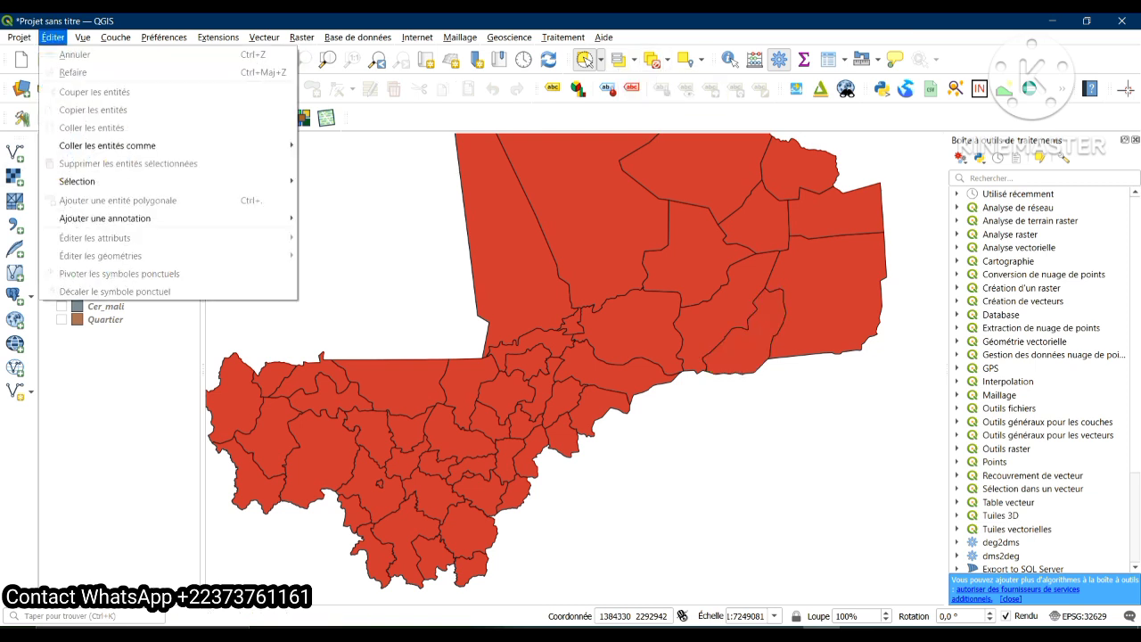
mouse_move(78, 182)
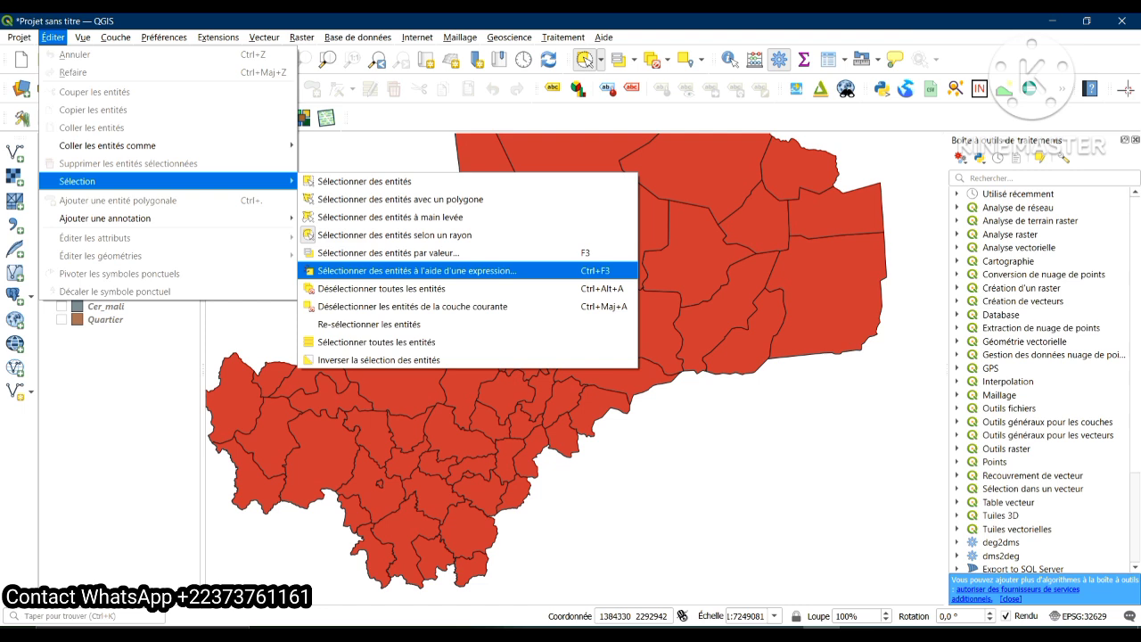
left_click(416, 271)
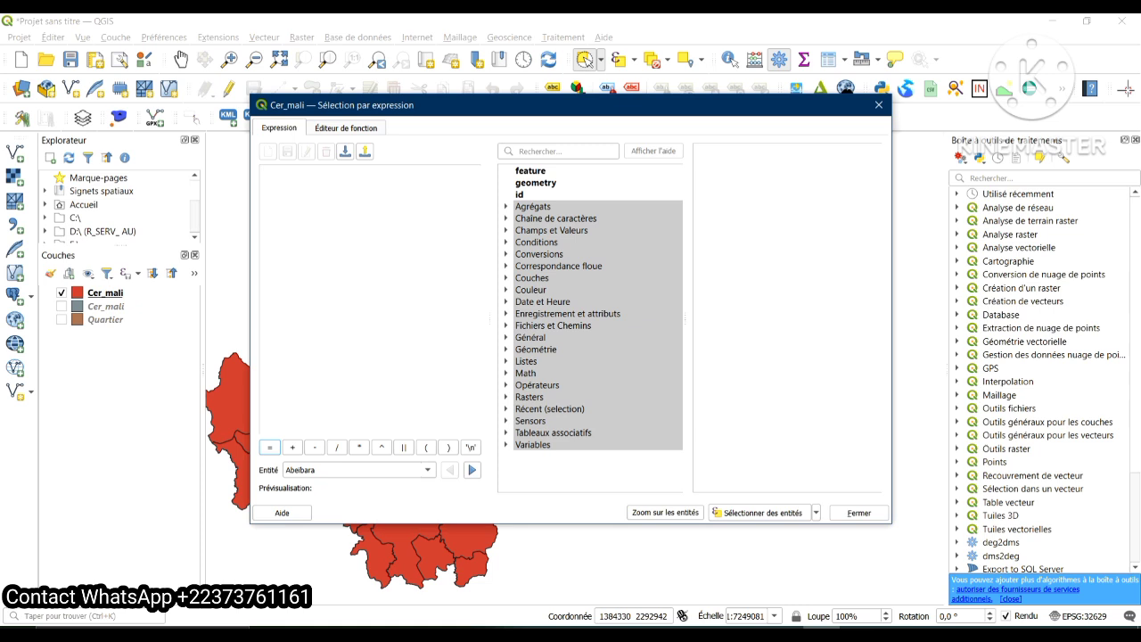
left_click(506, 230)
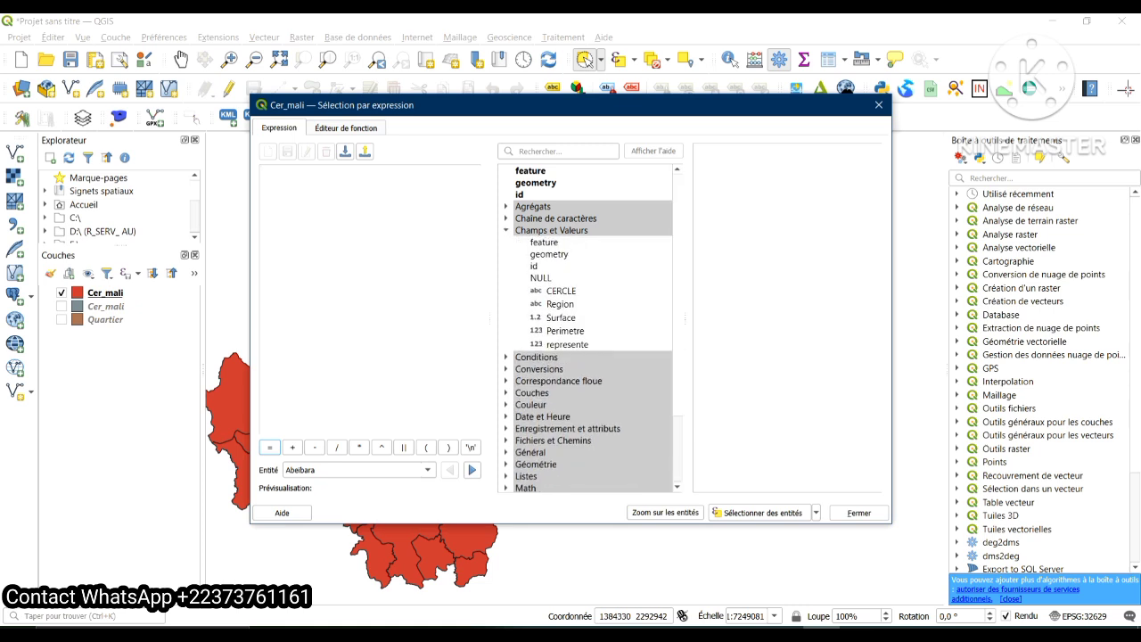
double_click(560, 291)
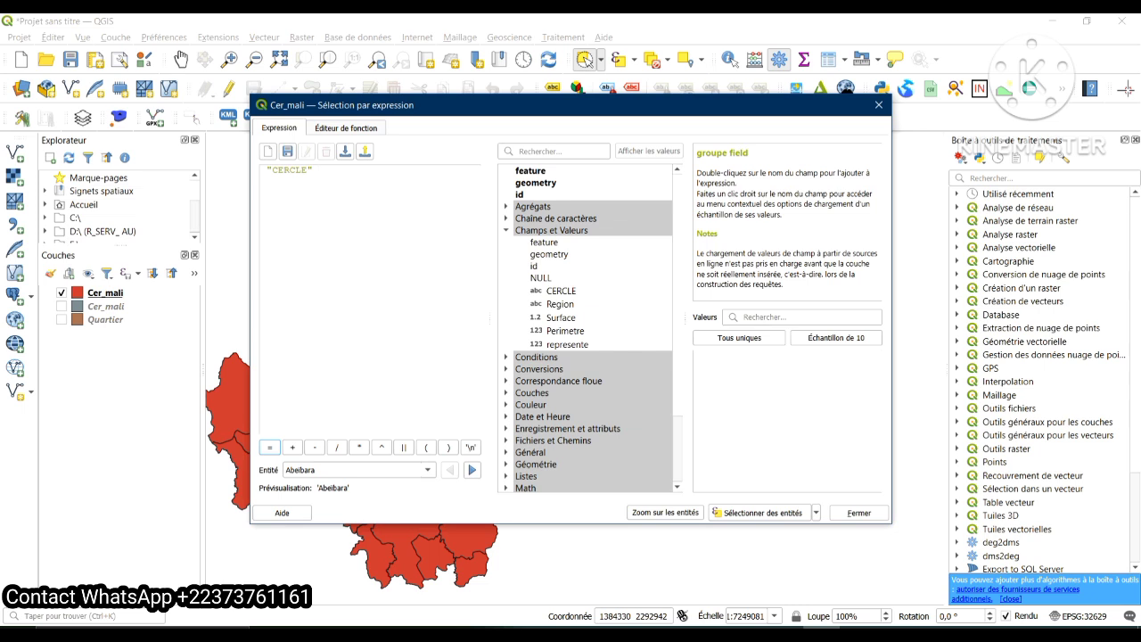
left_click(269, 447)
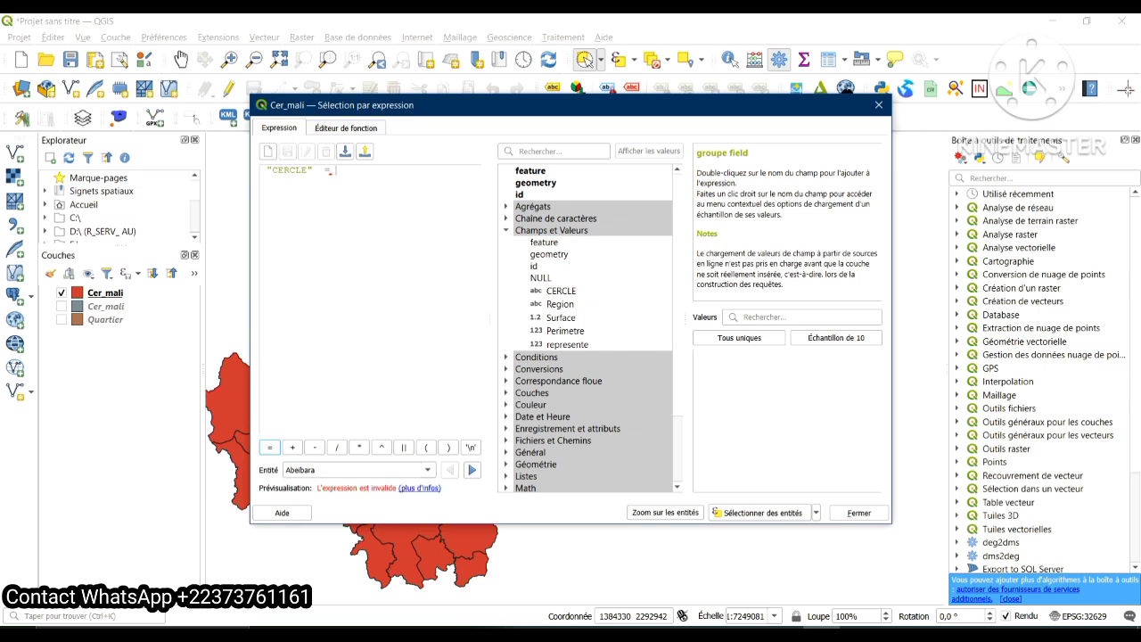
Complete the expression with 'Bourem' from the field's unique values, select the matching cercle and uncover it on the map
left_click(738, 337)
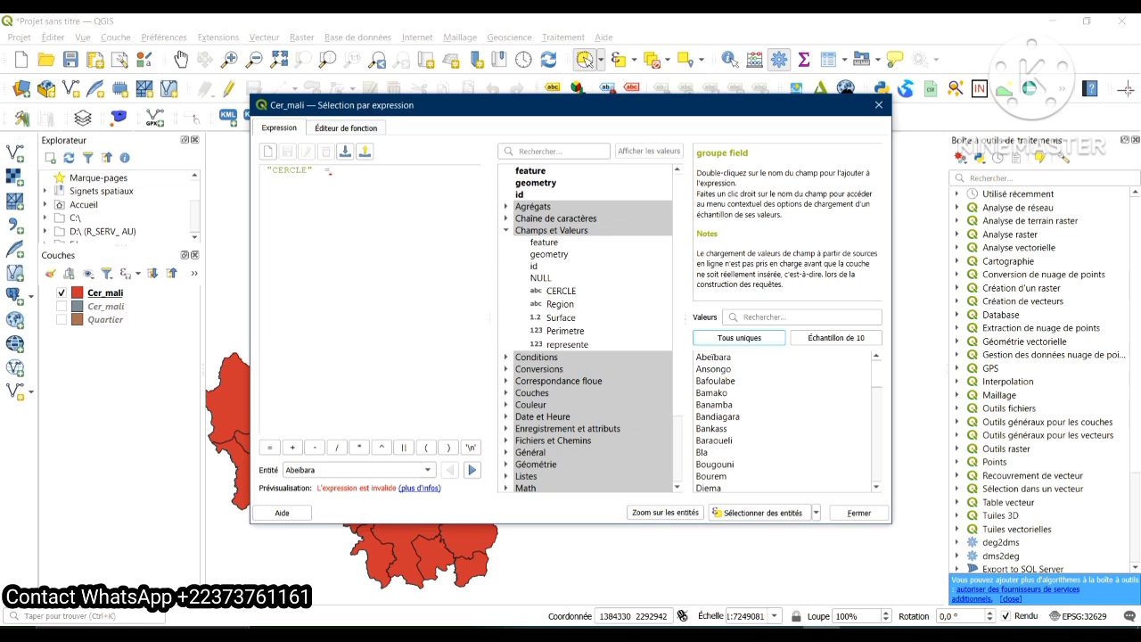
double_click(710, 476)
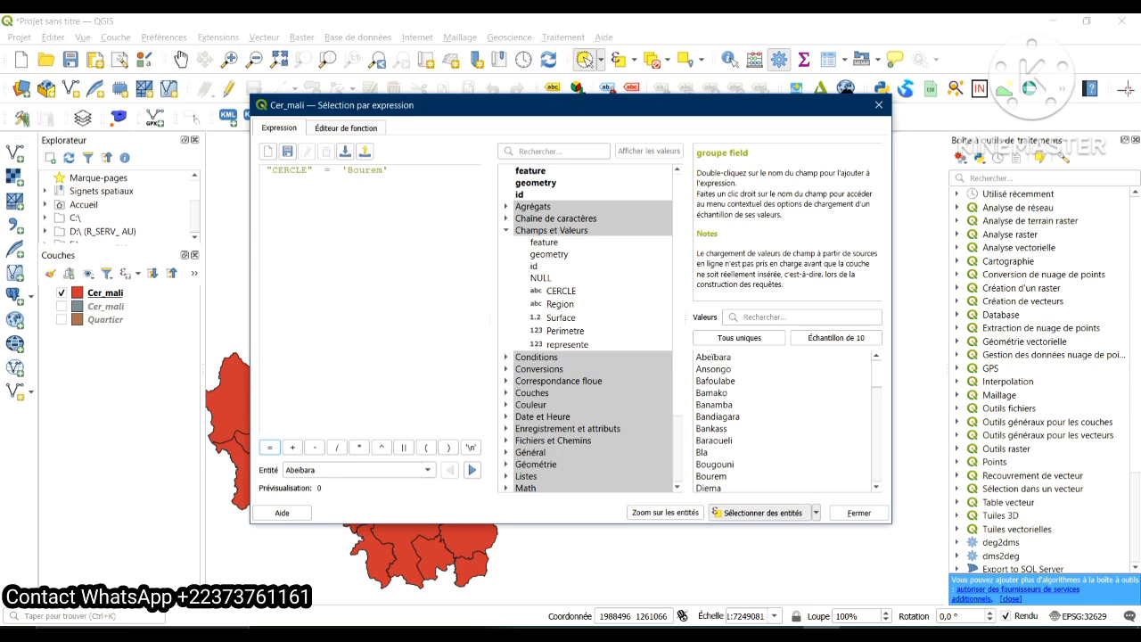
left_click(762, 513)
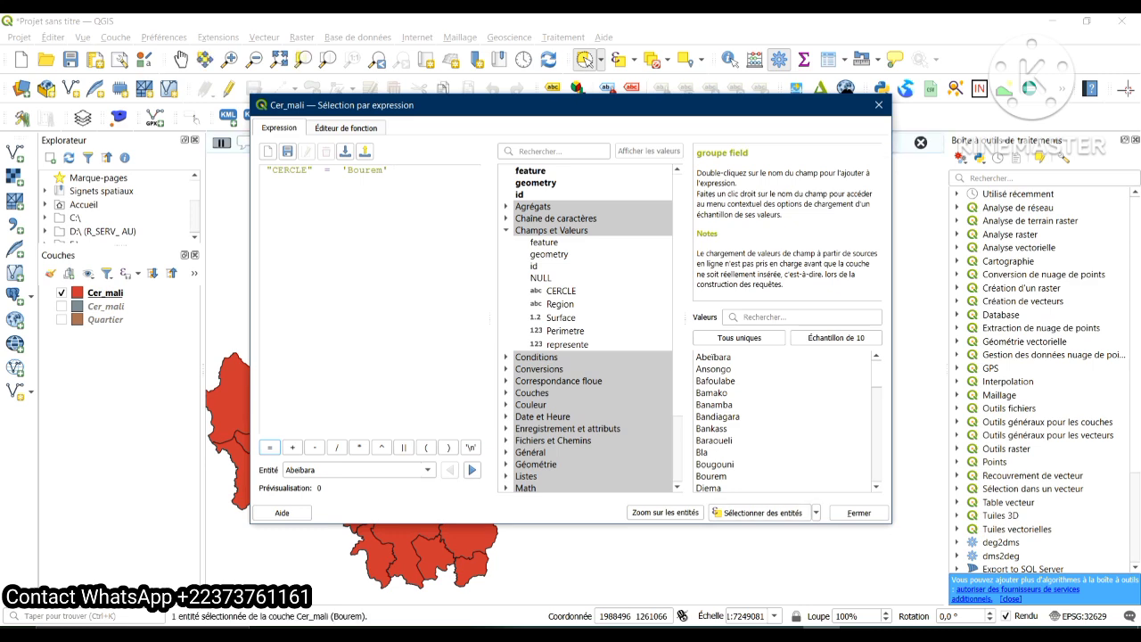
left_click_drag(535, 105, 406, 404)
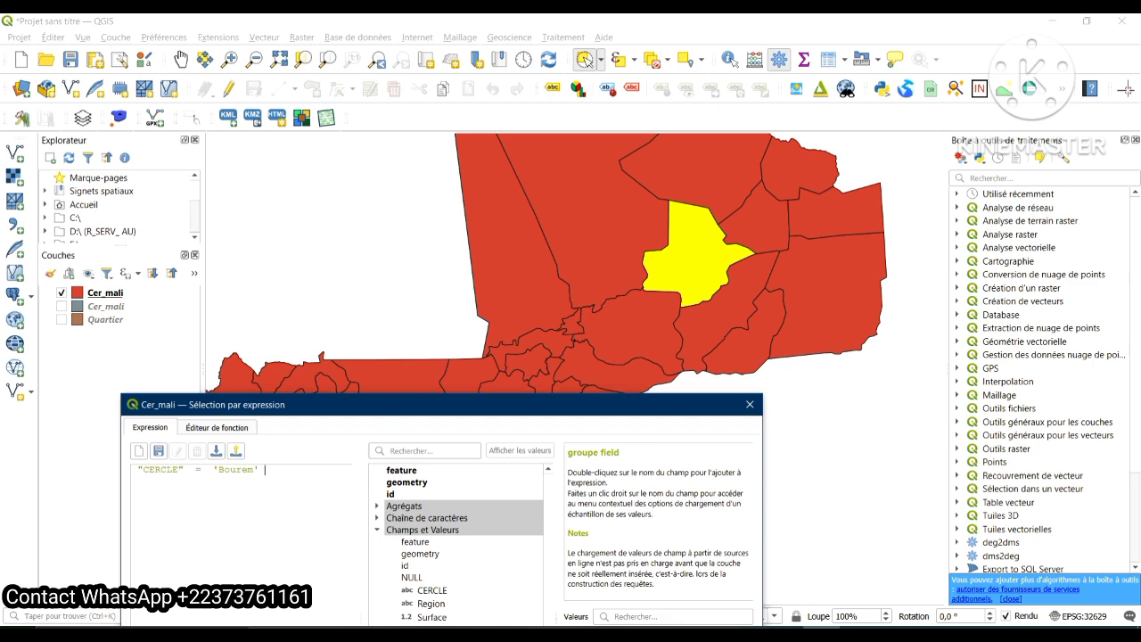
Move the expression dialog back into full view and clear the 'Bourem' expression
left_click_drag(406, 404, 382, 128)
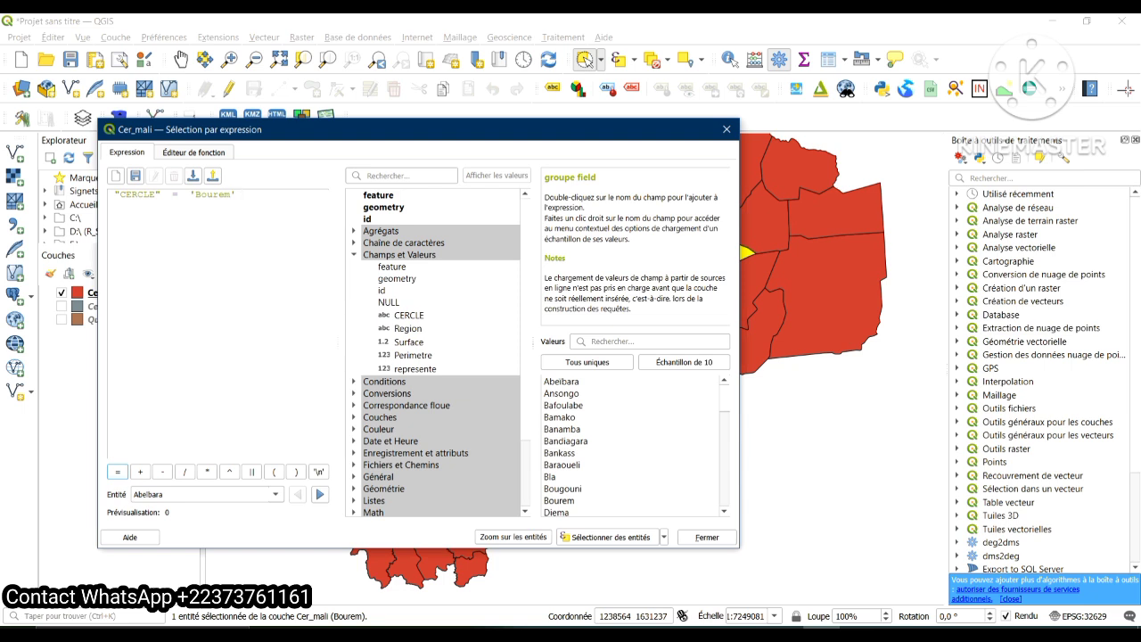
key("BackSpace")
key("BackSpace")
key("BackSpace")
key("BackSpace")
key("BackSpace")
key("BackSpace")
key("BackSpace")
key("BackSpace")
key("BackSpace")
key("BackSpace")
key("BackSpace")
key("BackSpace")
key("BackSpace")
key("BackSpace")
key("BackSpace")
key("BackSpace")
key("BackSpace")
key("BackSpace")
key("BackSpace")
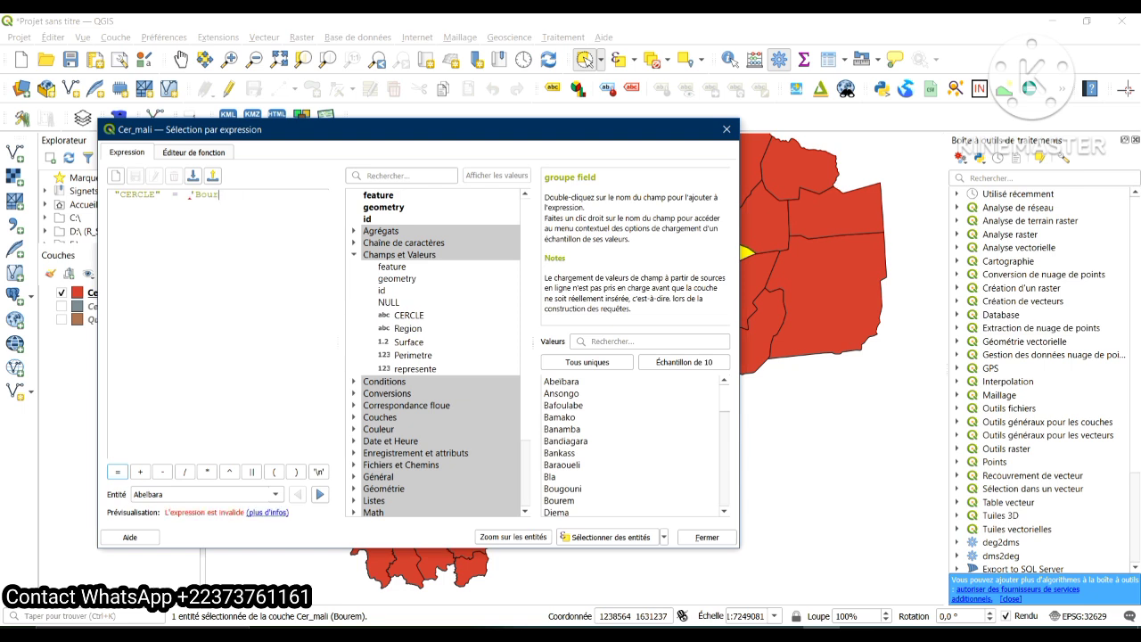
key("BackSpace")
key("BackSpace")
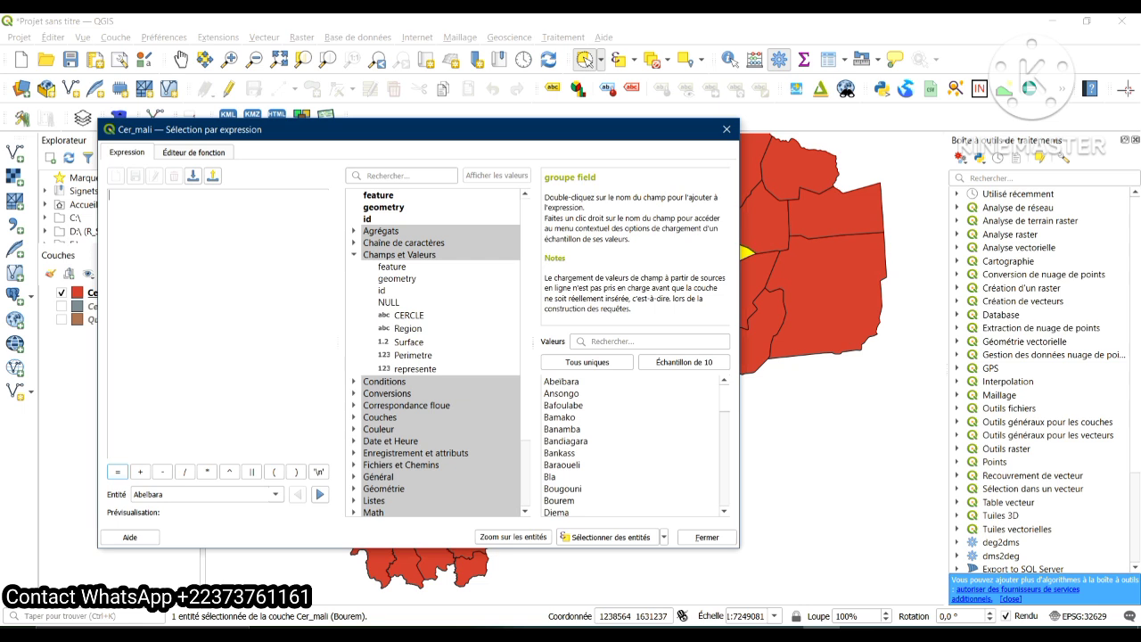
Try to select features with the expression "Region" 'Gao', using the field's unique values, and clear the expression
double_click(408, 328)
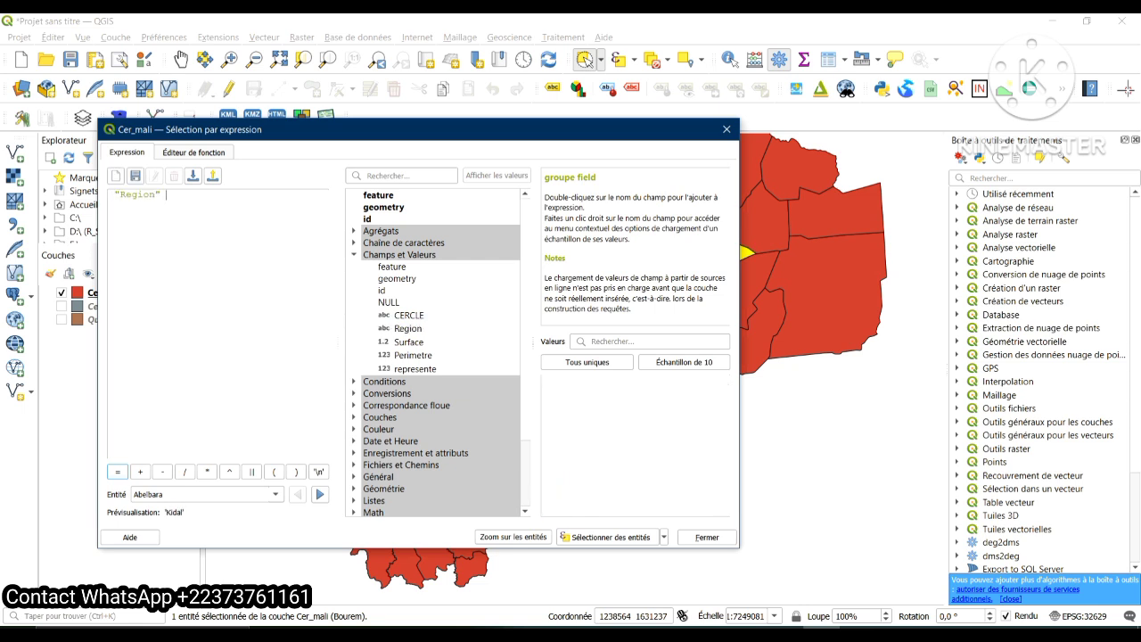
left_click(586, 361)
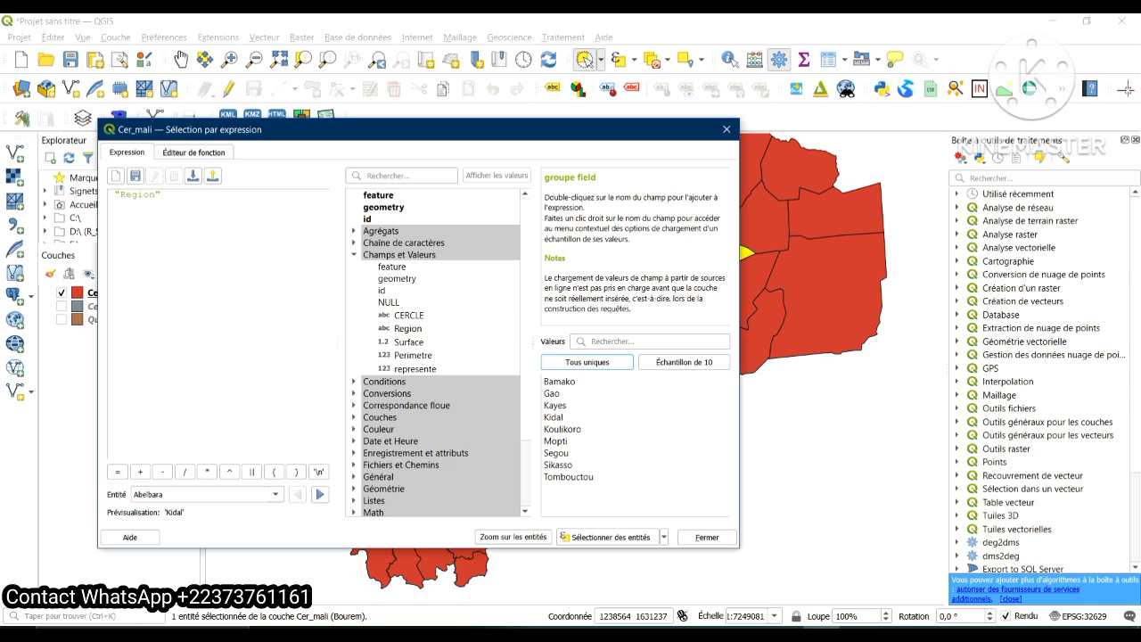
double_click(552, 393)
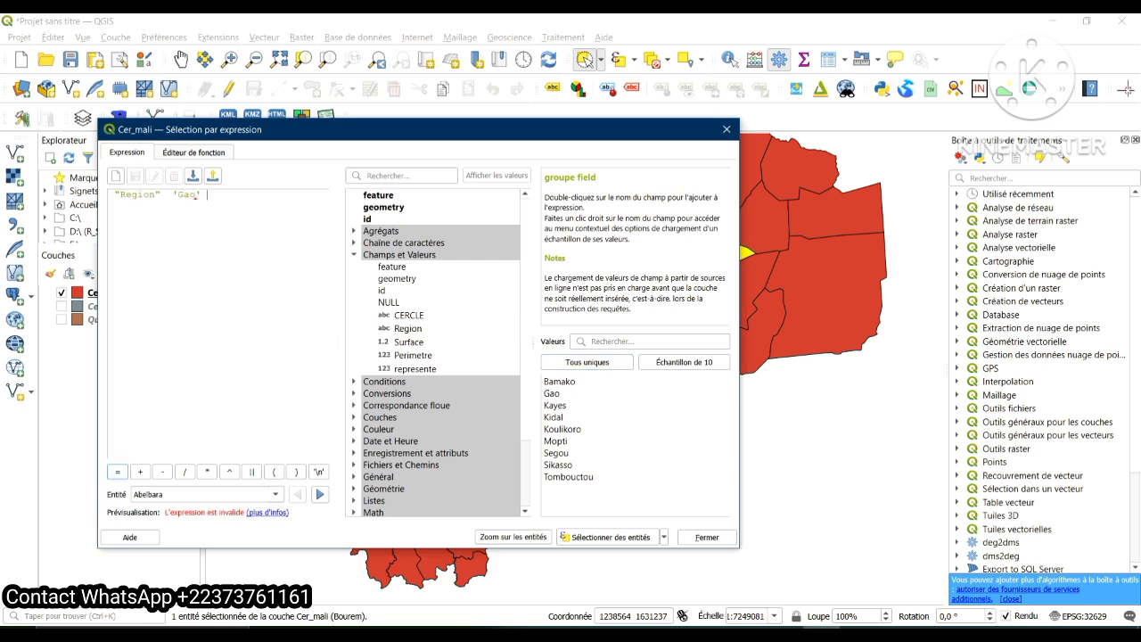
left_click(610, 537)
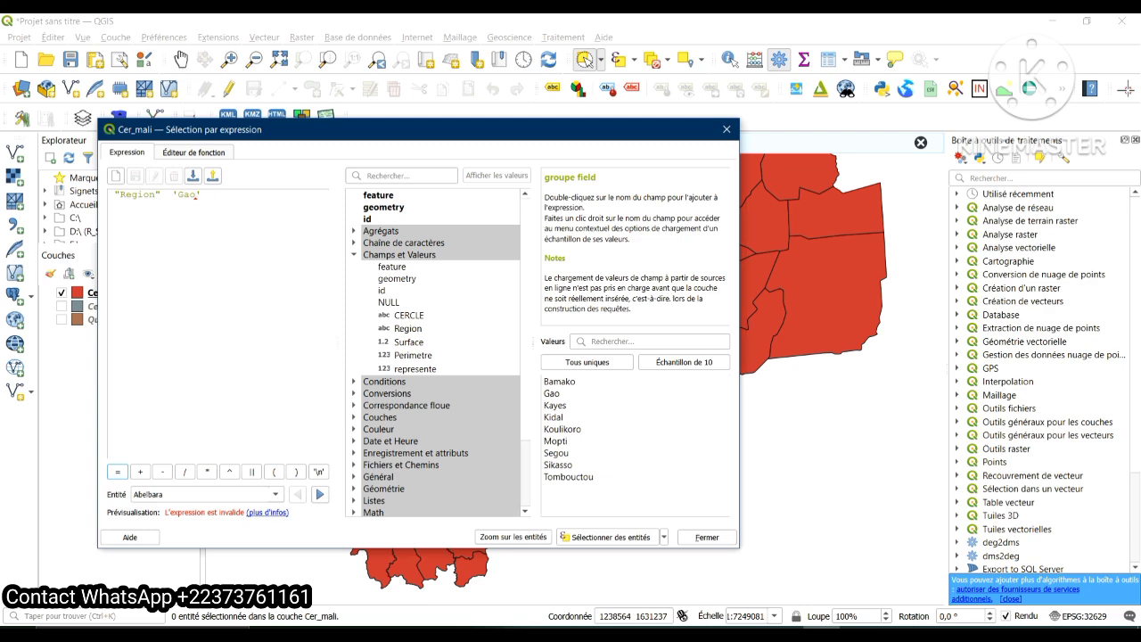
left_click_drag(178, 129, 284, 82)
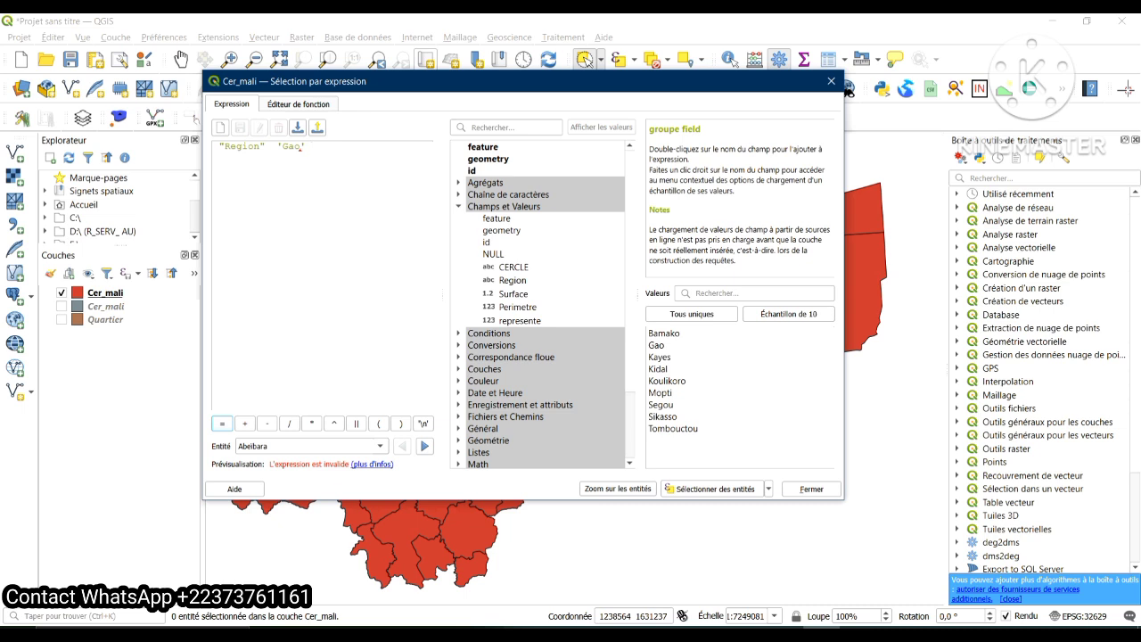
key("BackSpace")
key("BackSpace")
key("BackSpace")
key("BackSpace")
key("BackSpace")
key("BackSpace")
key("BackSpace")
key("BackSpace")
key("BackSpace")
key("BackSpace")
key("BackSpace")
key("BackSpace")
key("BackSpace")
key("BackSpace")
key("BackSpace")
key("BackSpace")
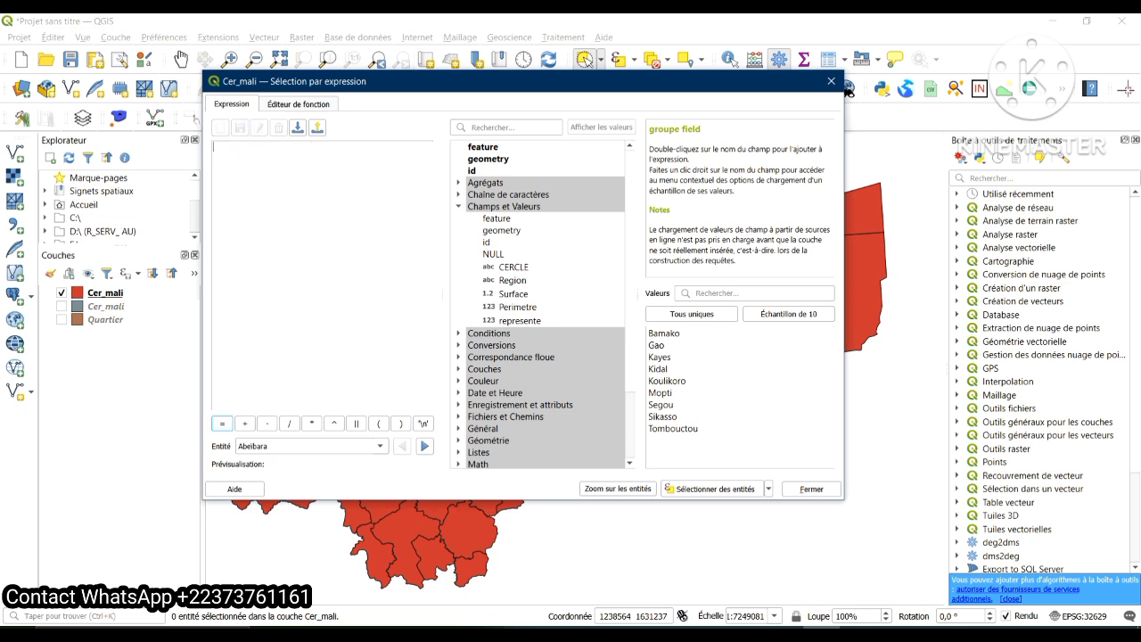
Select the Cer_mali features matching "Region" = 'Gao', uncover them on the map and close the expression dialog
double_click(512, 279)
left_click(222, 423)
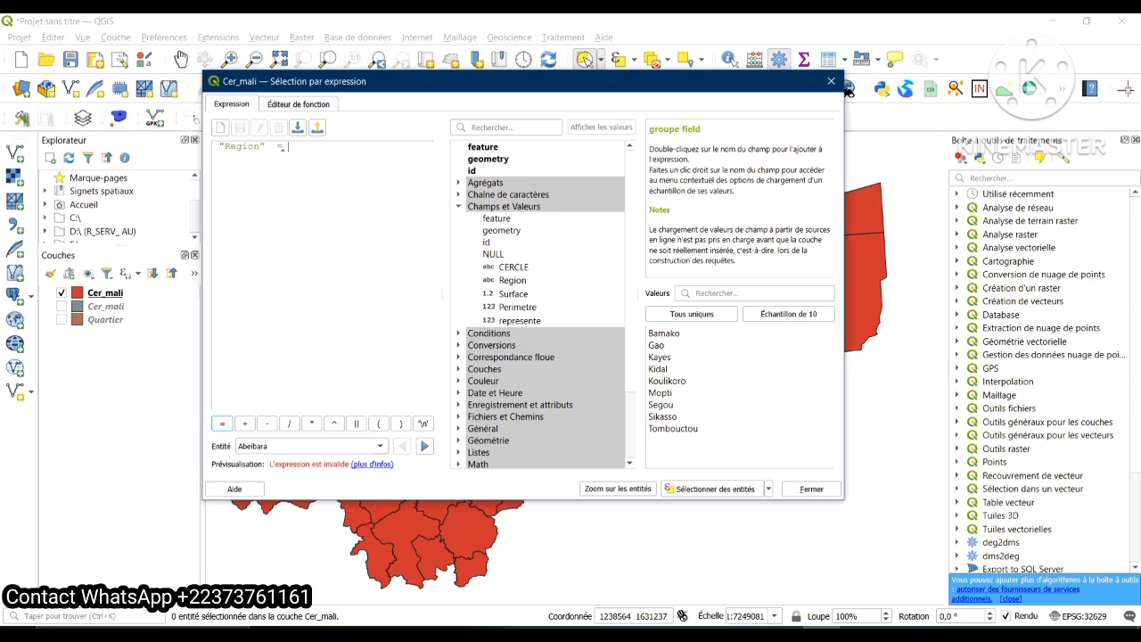
type("'Gao'")
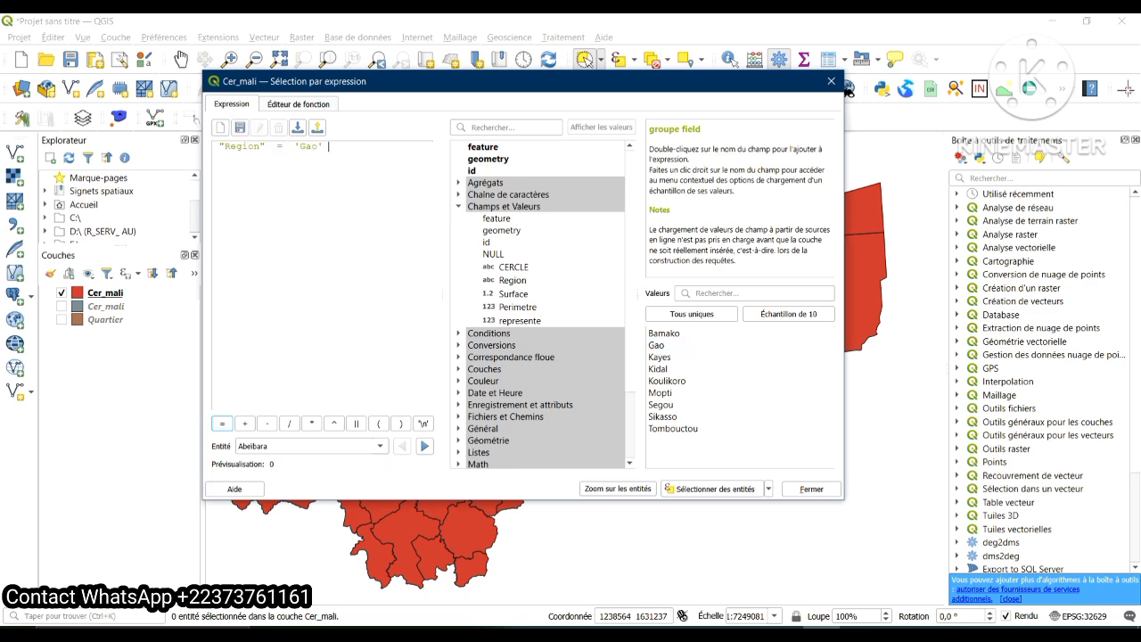
left_click(714, 488)
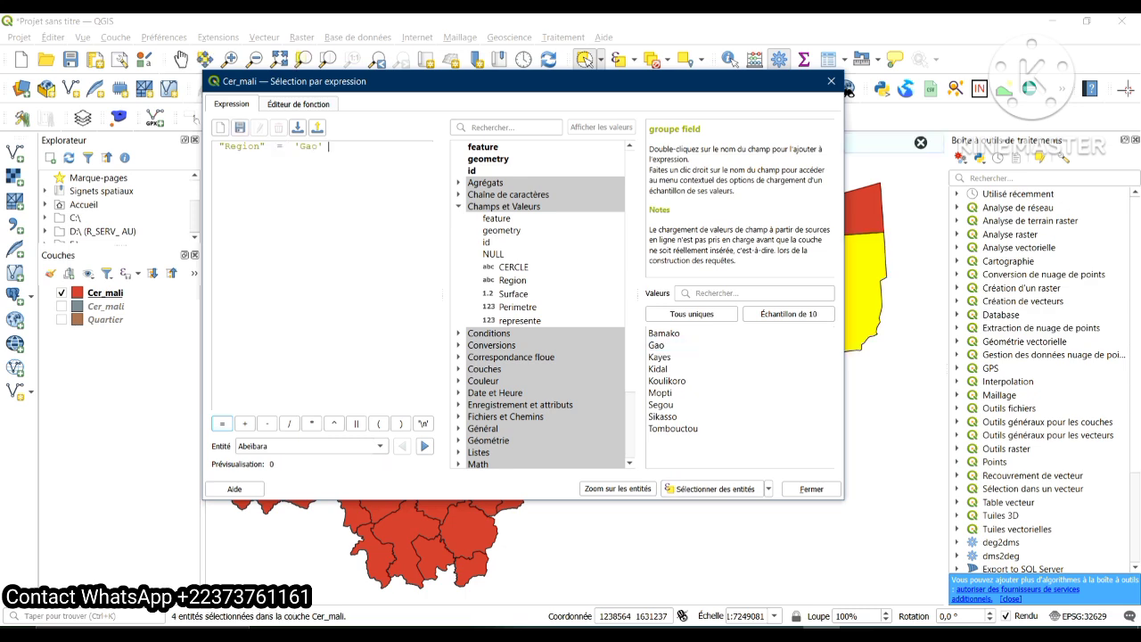
left_click_drag(516, 81, 248, 25)
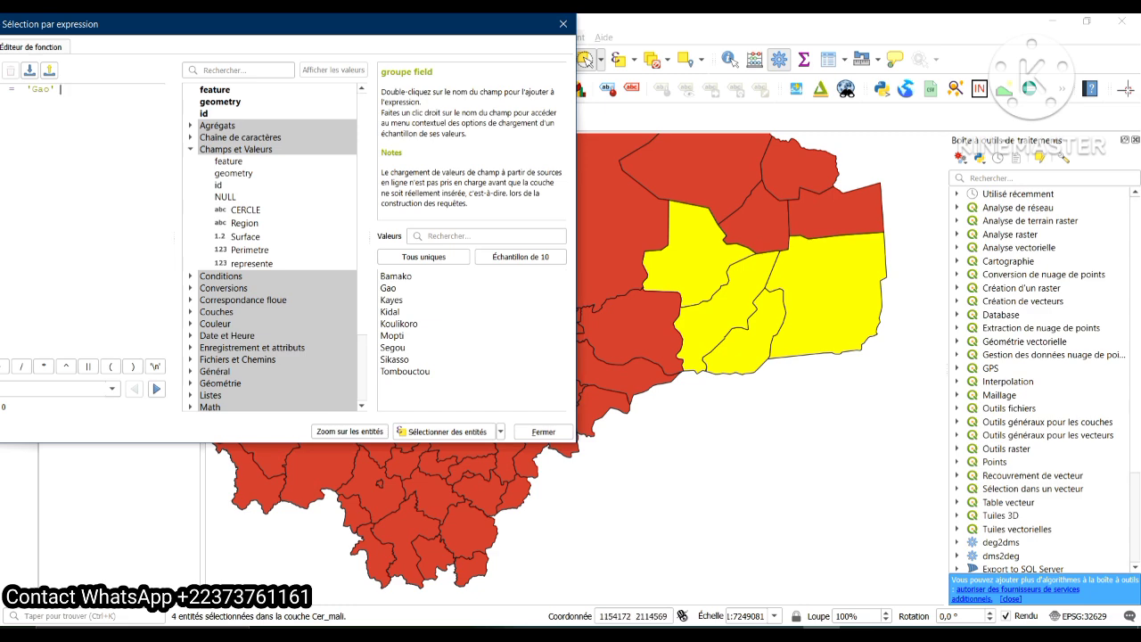
left_click_drag(267, 25, 595, 99)
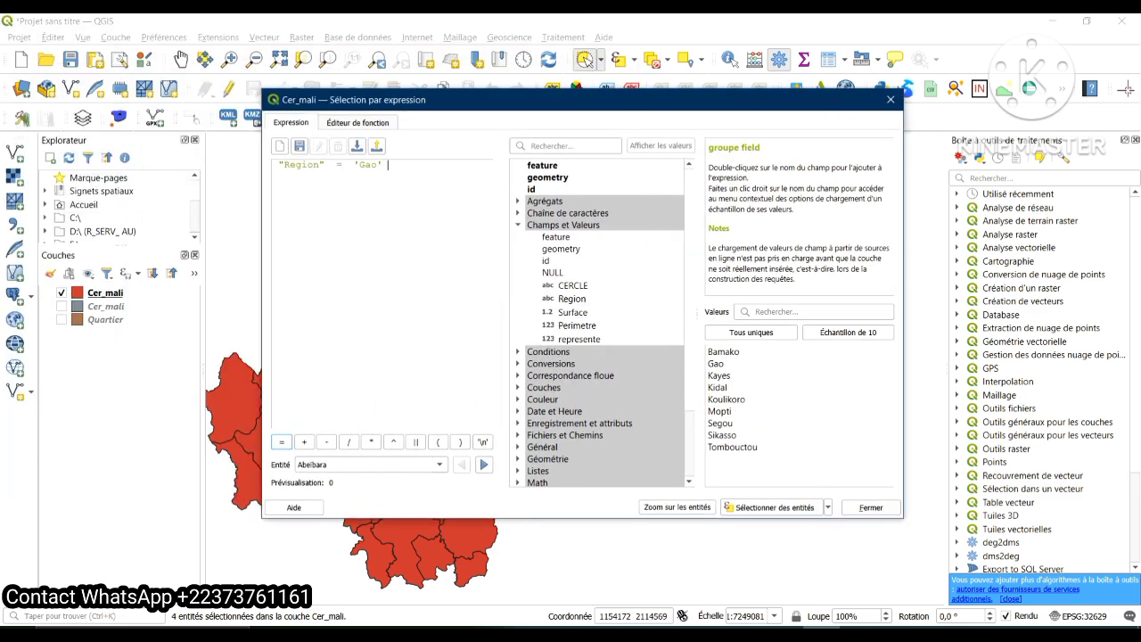
left_click(871, 507)
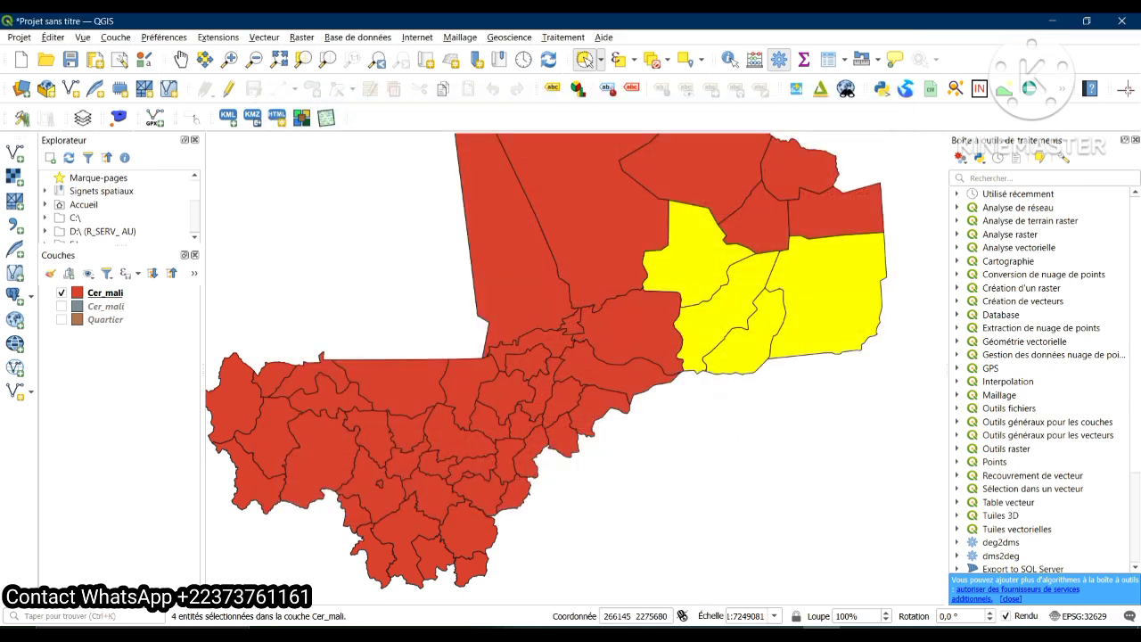
Select all features of the Cer_mali layer
left_click(53, 36)
mouse_move(89, 181)
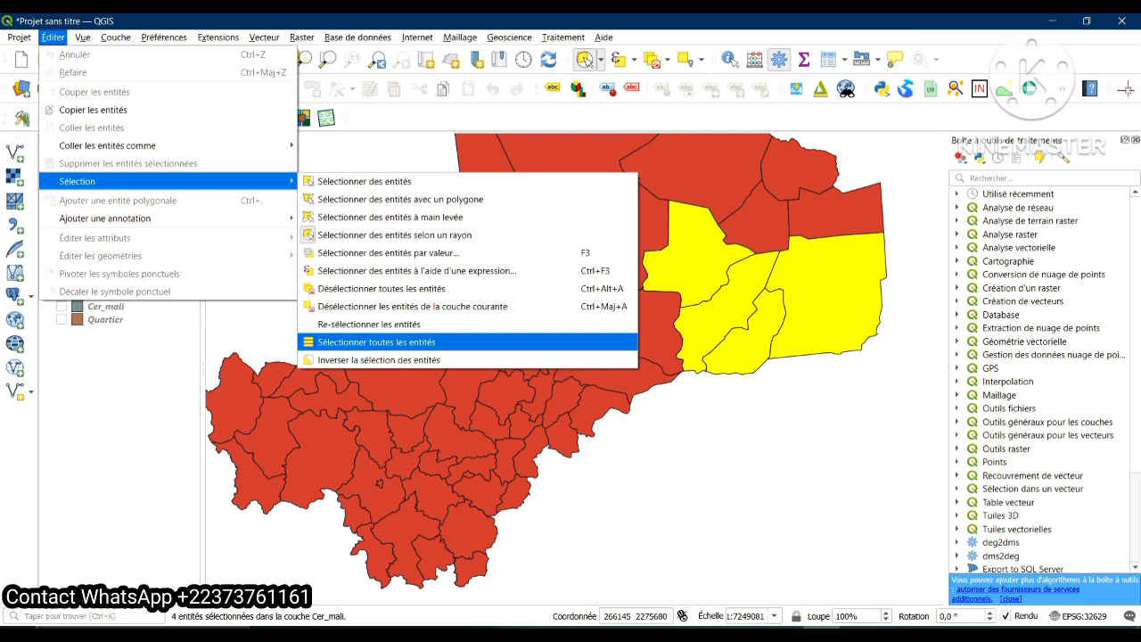
key("Return")
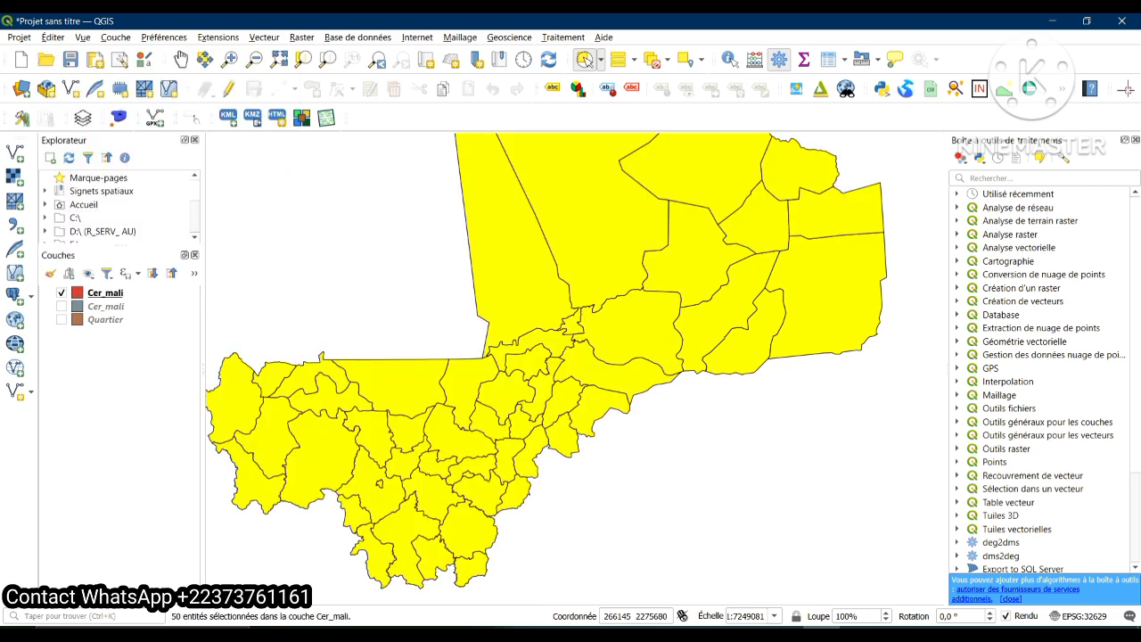
scroll(637, 367, "down", 2)
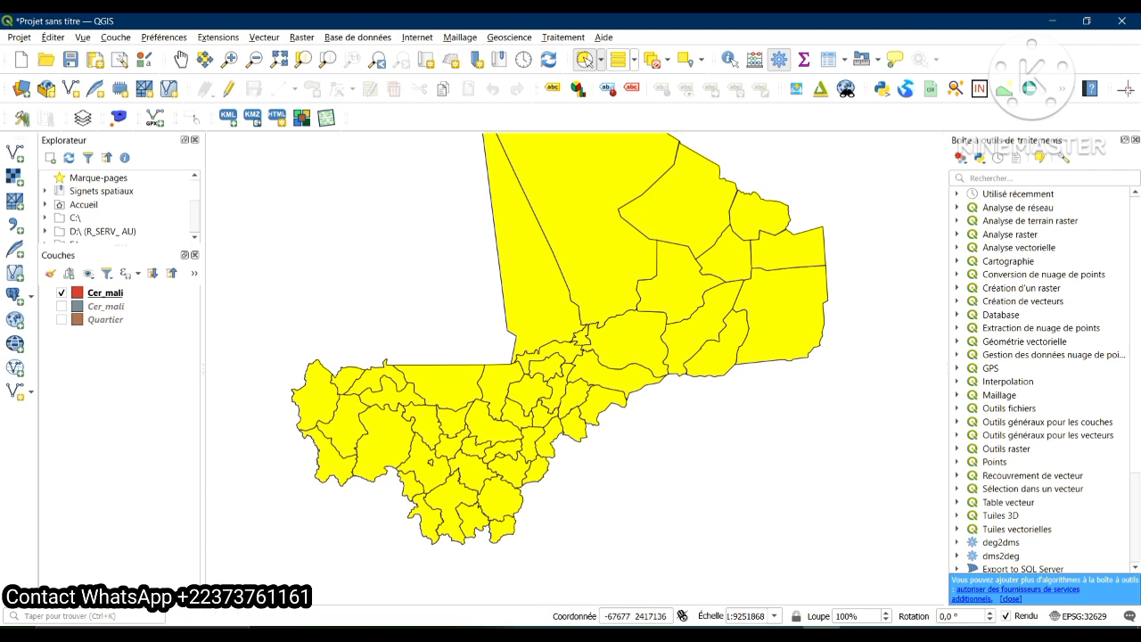
Clear the selection and select the cercles touched by a freehand area drawn around the centre of Mali
left_click(654, 60)
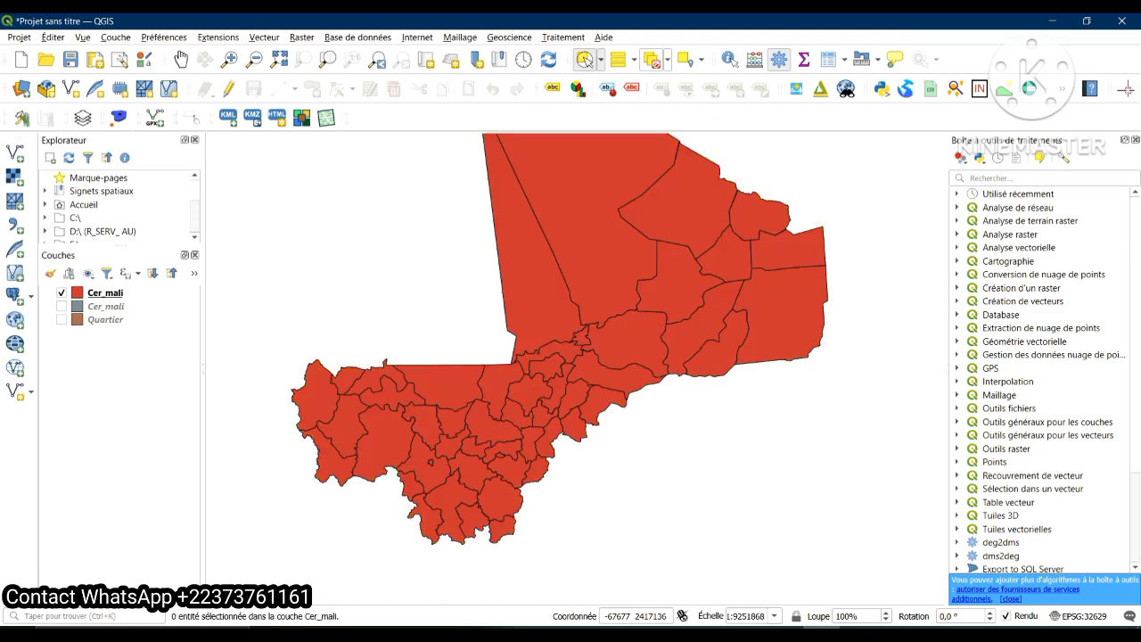
left_click(53, 38)
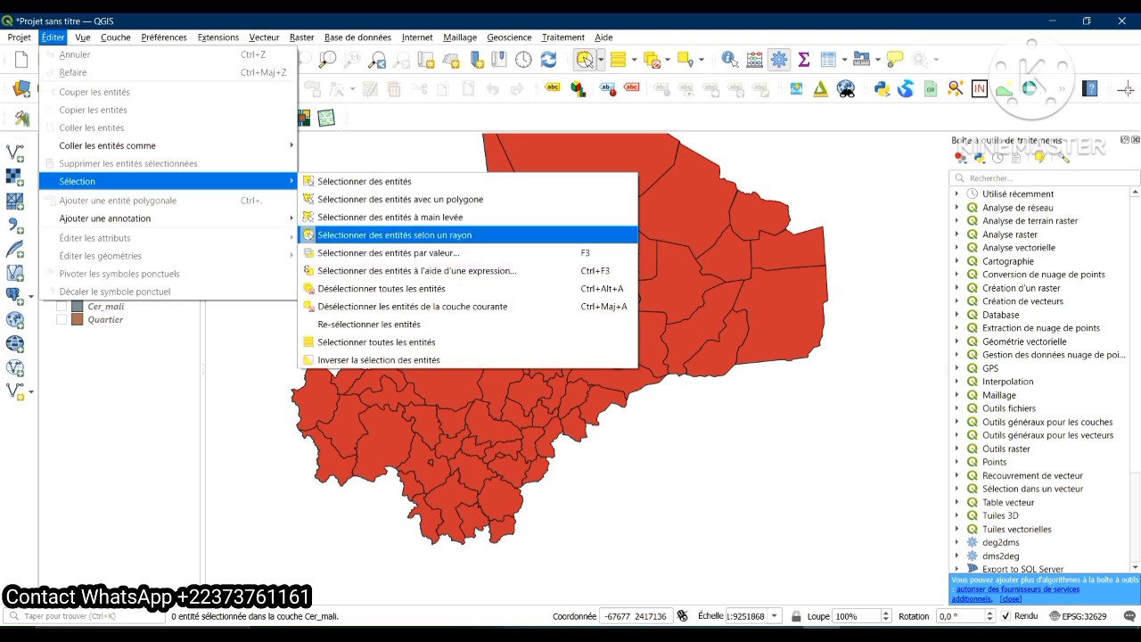
left_click(390, 218)
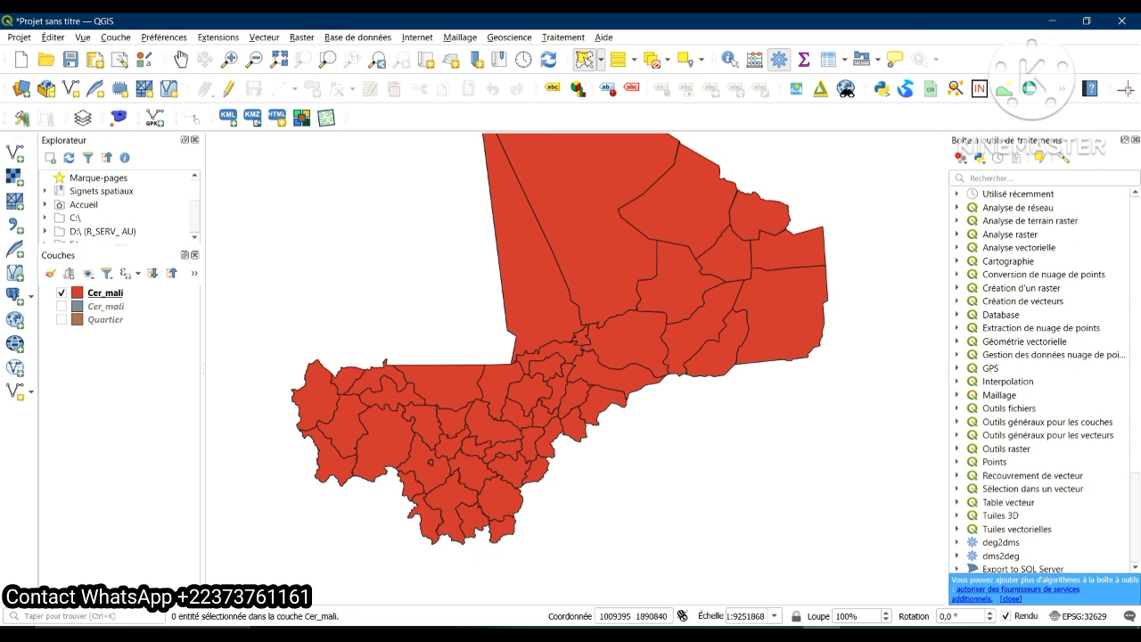
left_click(552, 311)
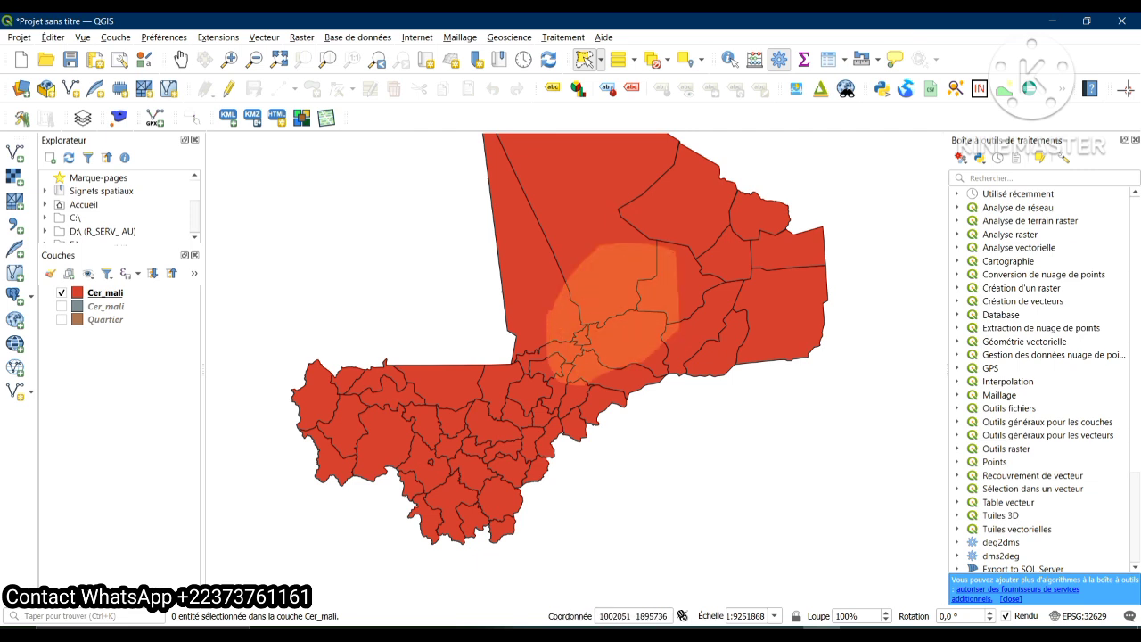
left_click(550, 311)
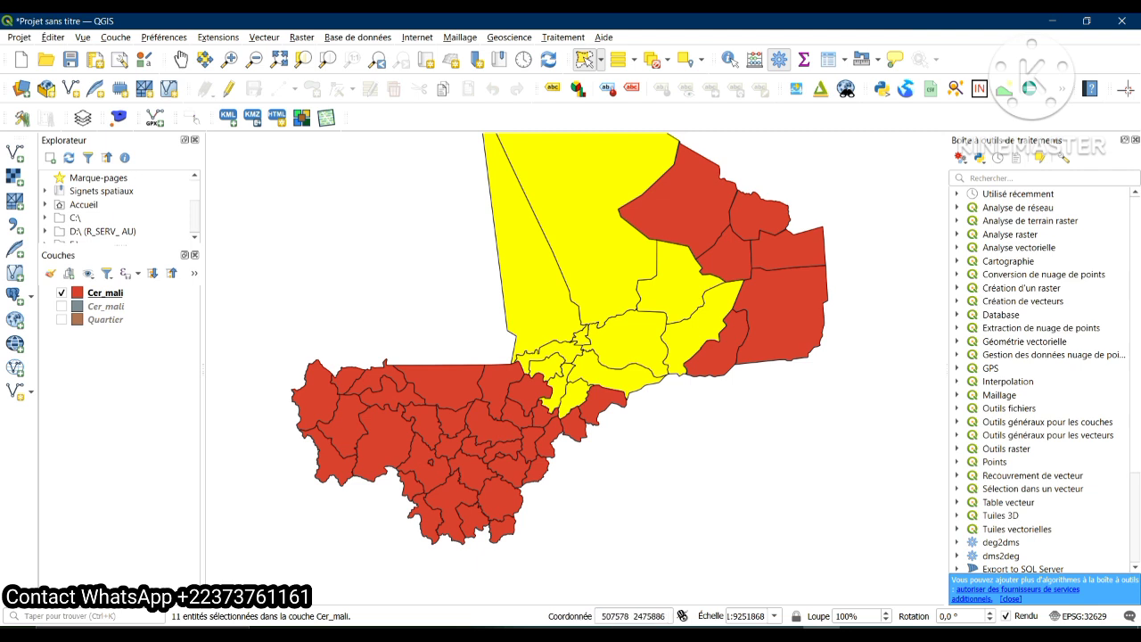
Invert the feature selection on Cer_mali
left_click(53, 37)
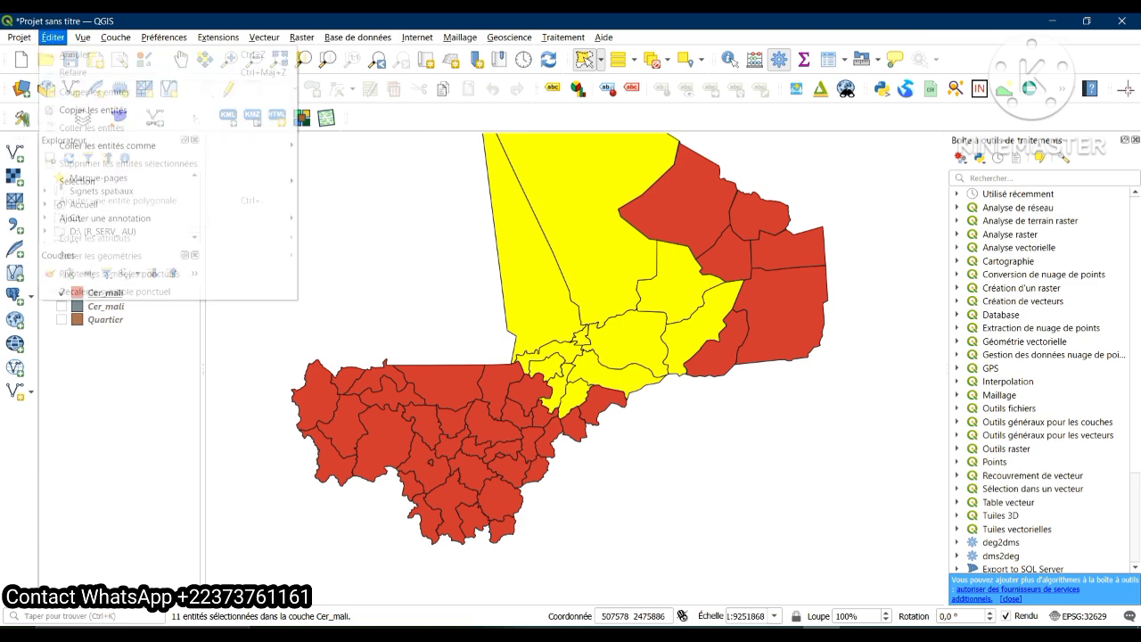
mouse_move(76, 181)
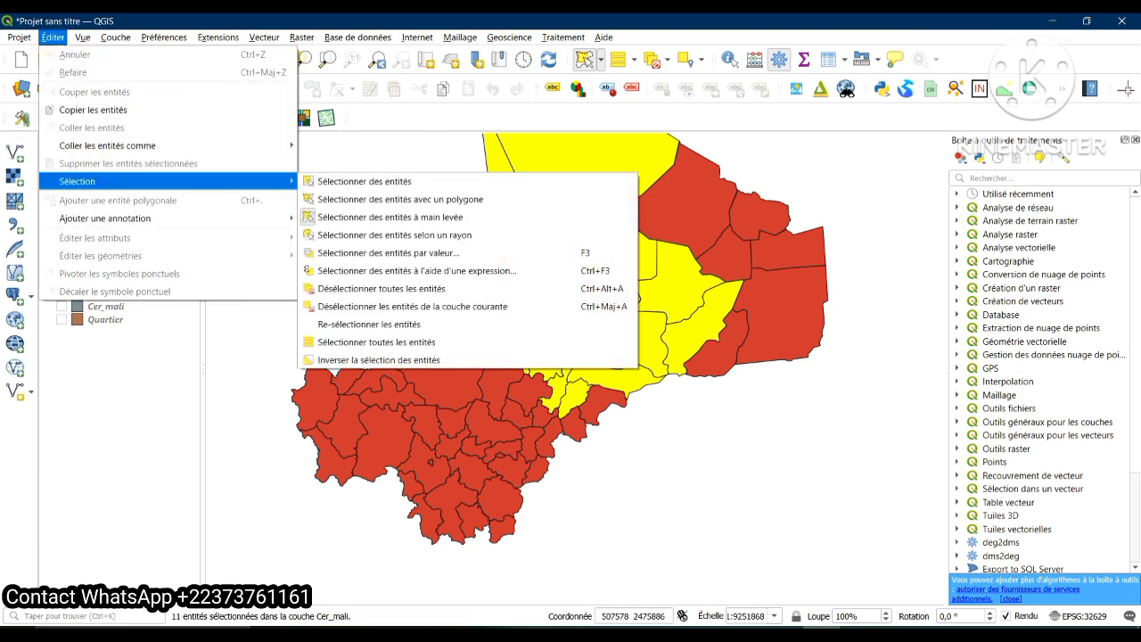
left_click(378, 359)
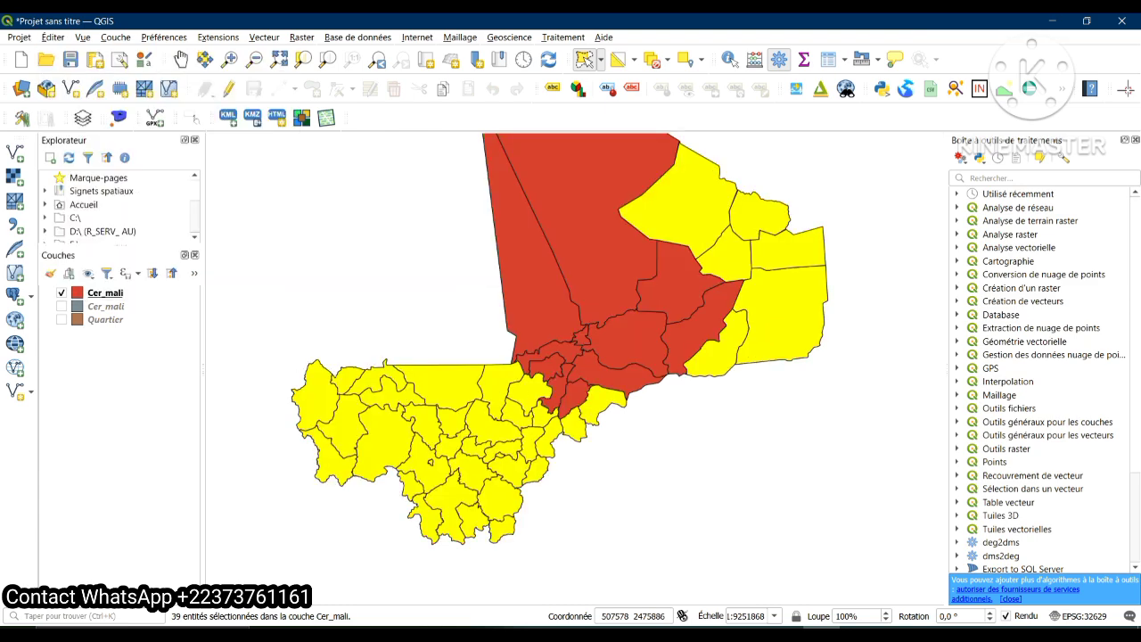